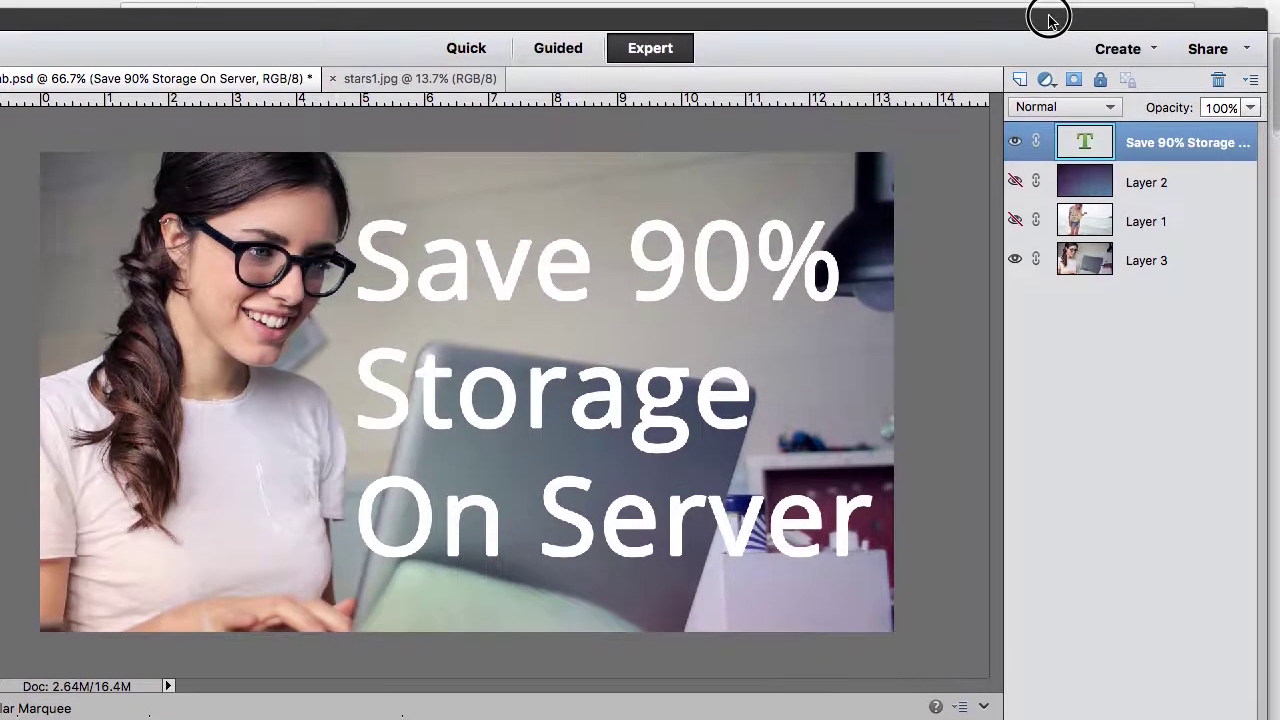
# Switch from Photoshop Elements to Chrome's Unsplash search results for 'computer'.
pyautogui.press('super+Tab')
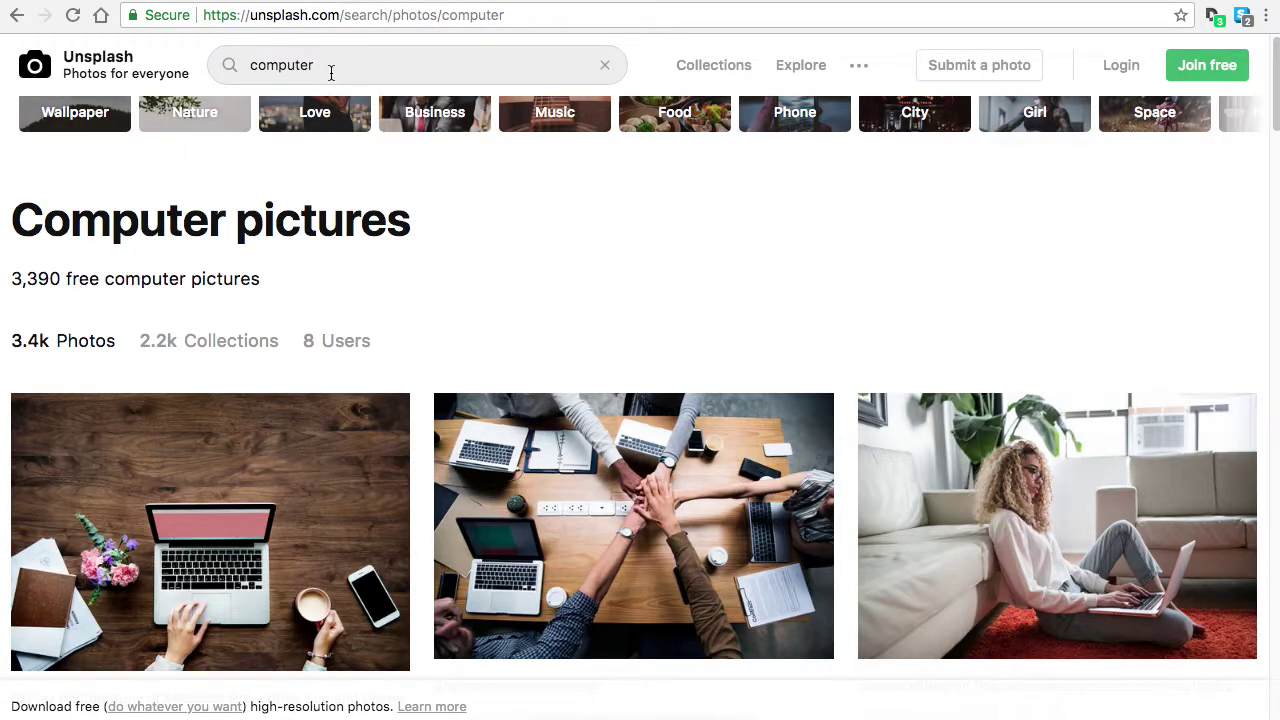
# Find the woman-with-smartphone-and-laptop photo in the Unsplash results and download it free.
pyautogui.scroll(-1, 741, 365)
pyautogui.scroll(-10, 741, 360)
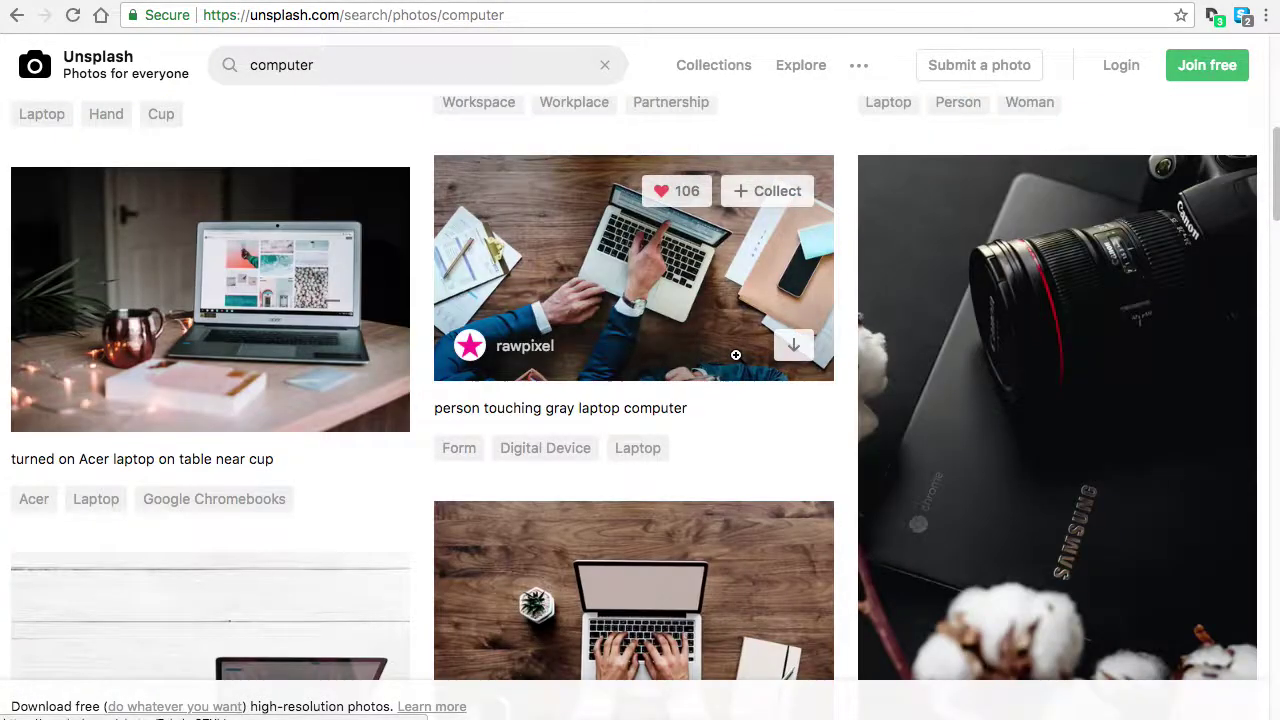
pyautogui.scroll(-3, 699, 355)
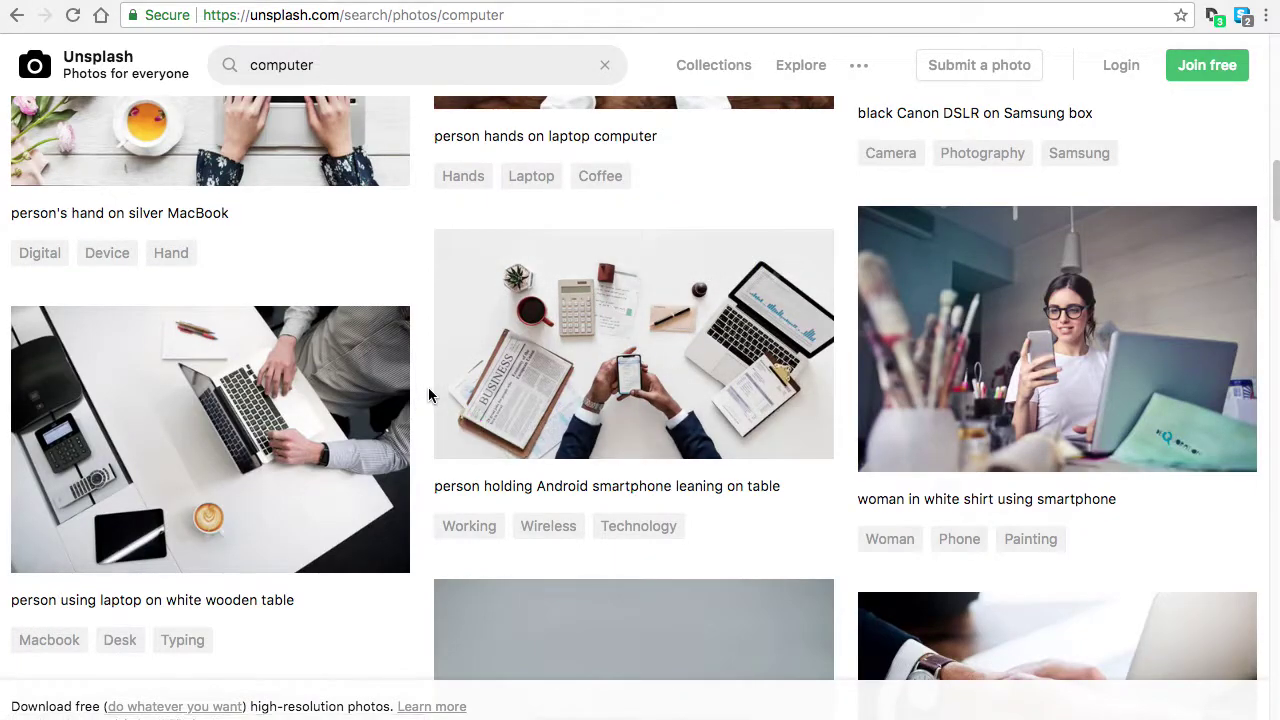
pyautogui.click(1038, 338)
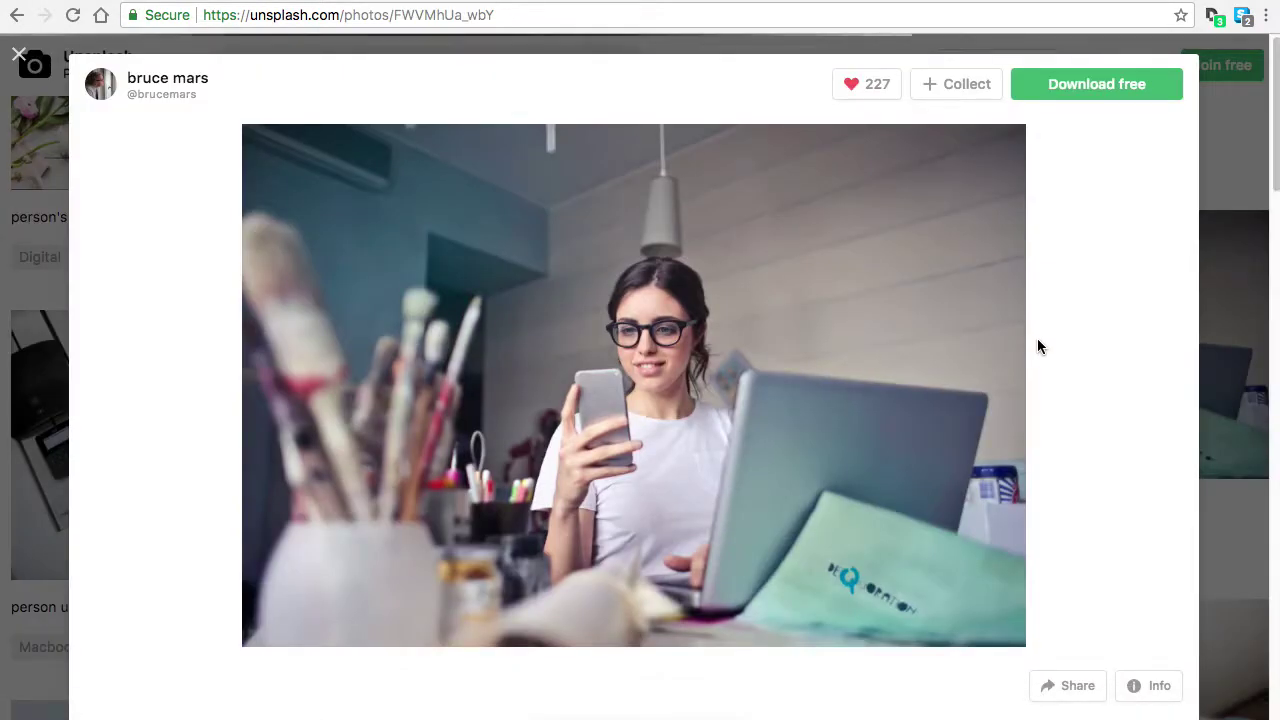
pyautogui.click(1056, 88)
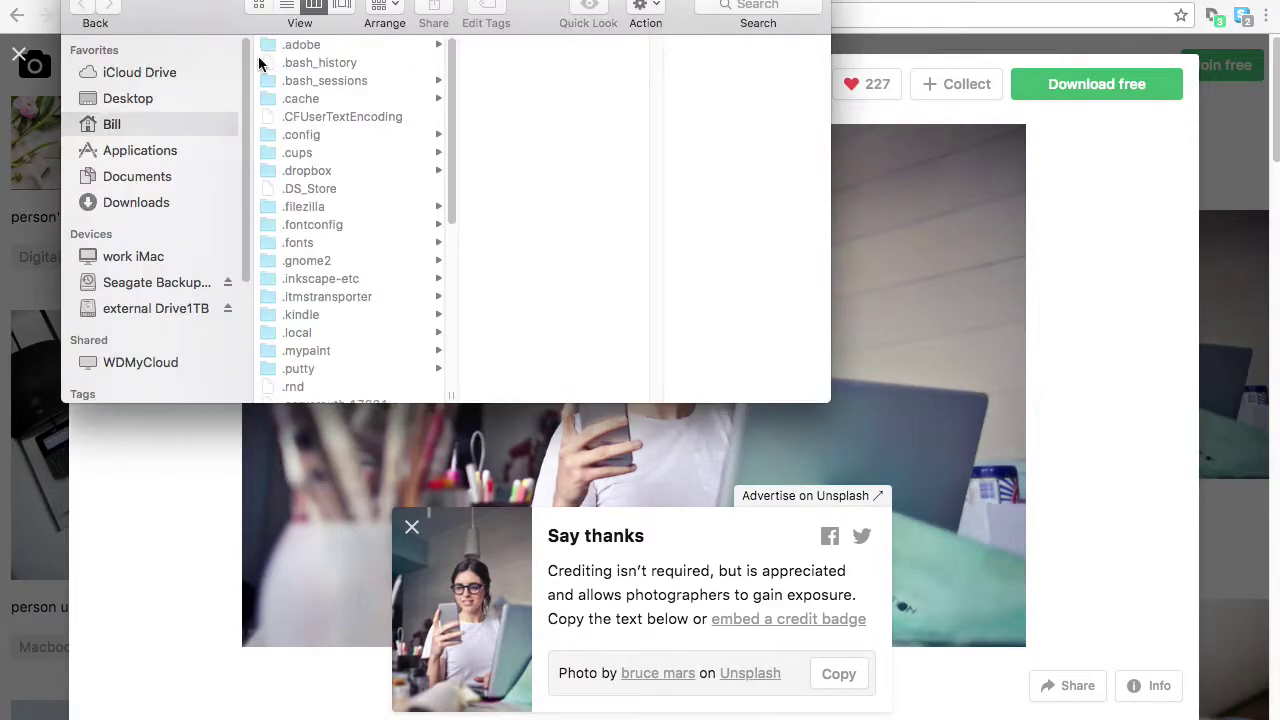
# Rename the new bruce-mars photo in the Downloads folder to 111aaa.jpg.
pyautogui.click(138, 202)
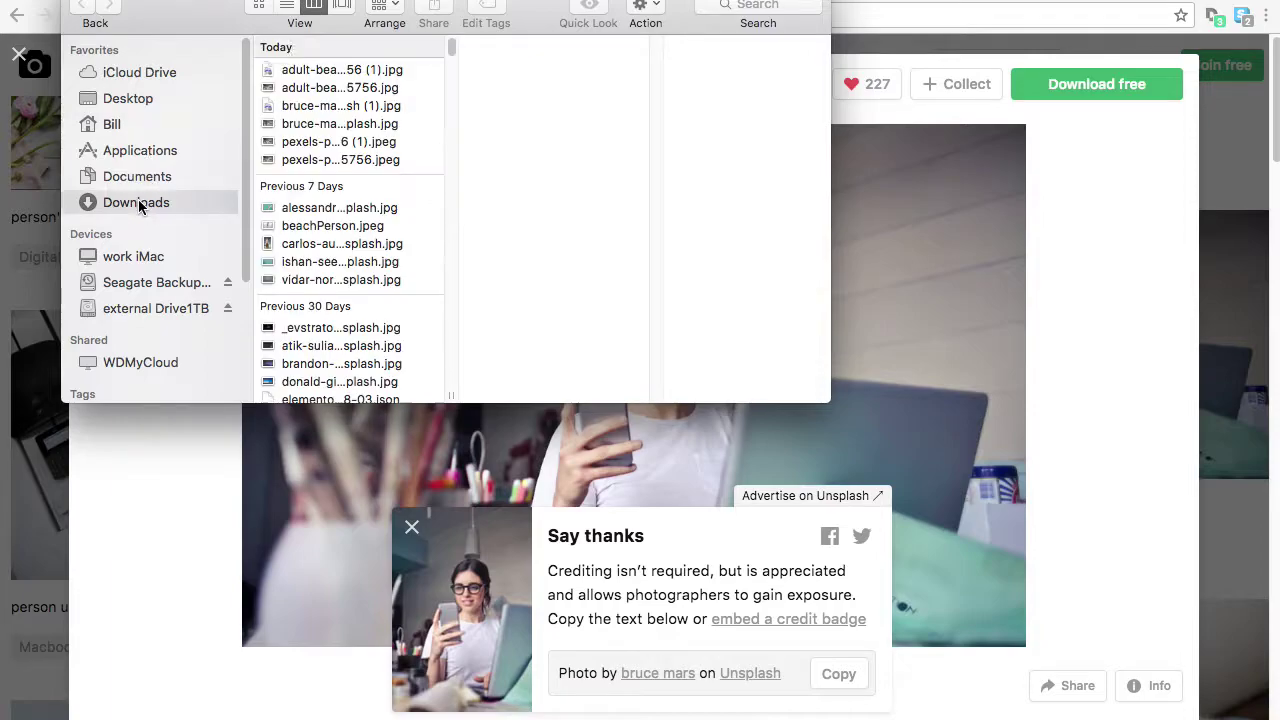
pyautogui.click(374, 106)
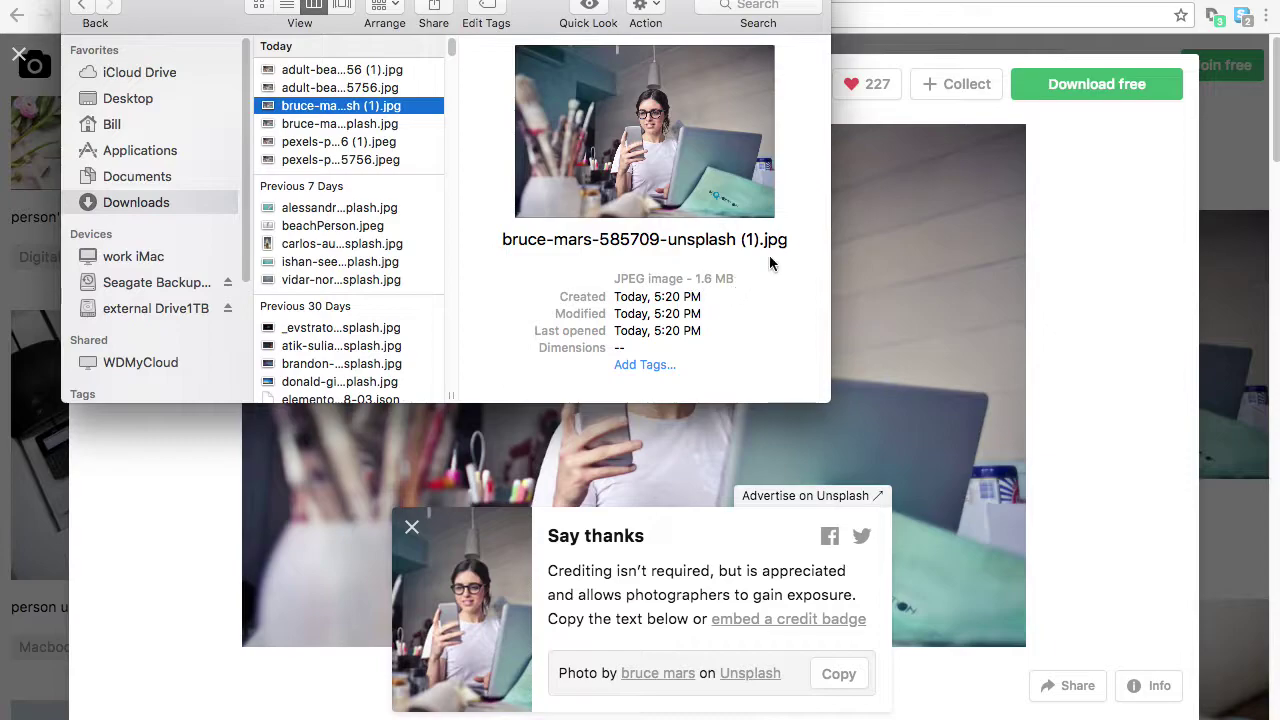
pyautogui.moveTo(614, 21); pyautogui.dragTo(647, 92)
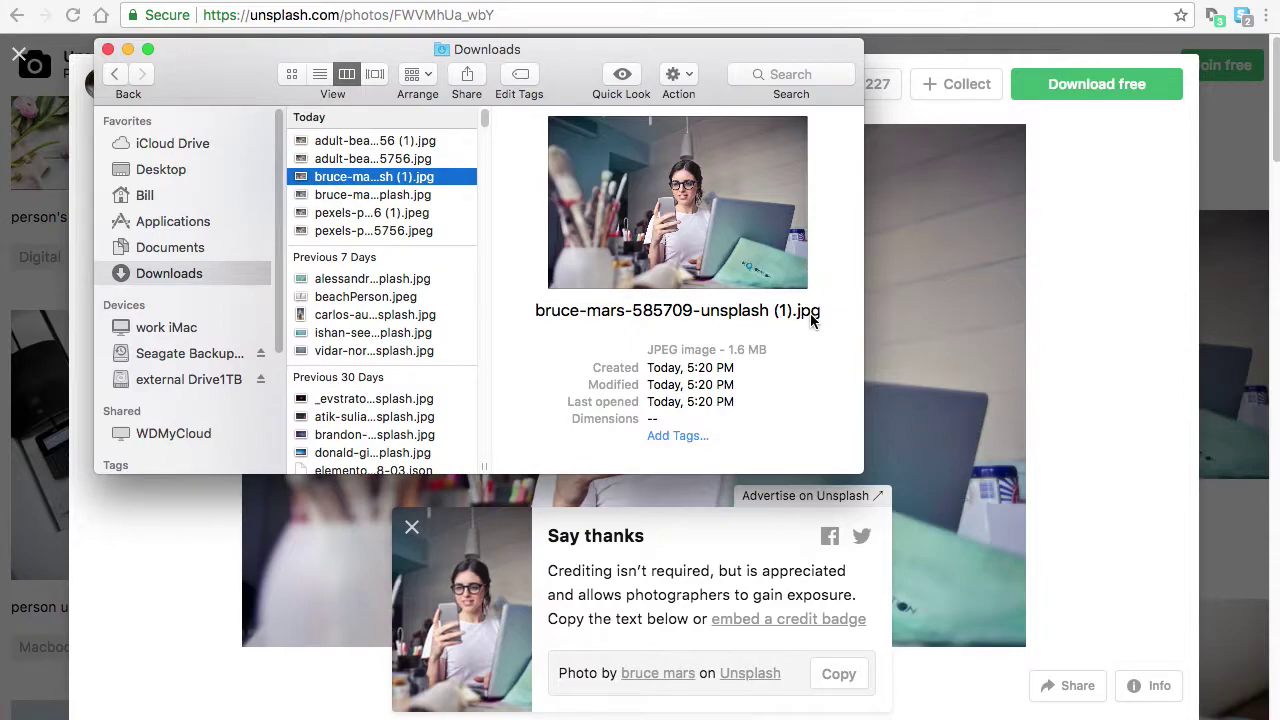
pyautogui.click(368, 178)
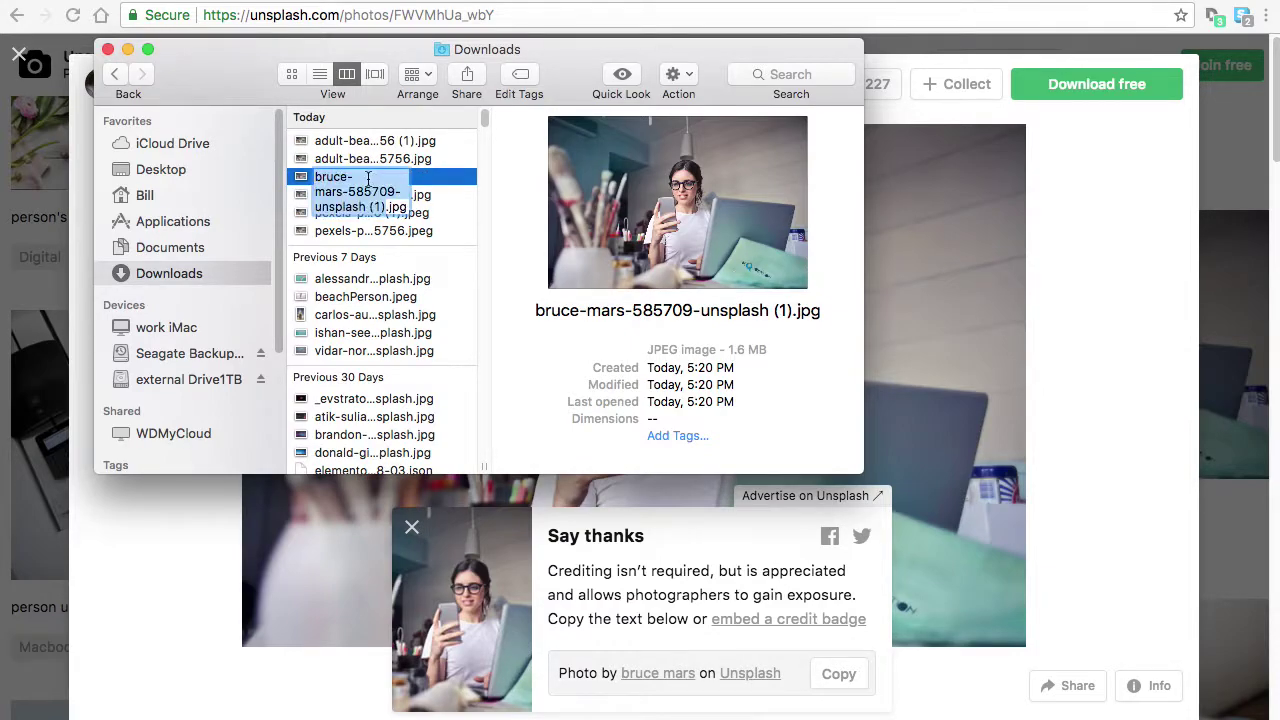
pyautogui.write('111')
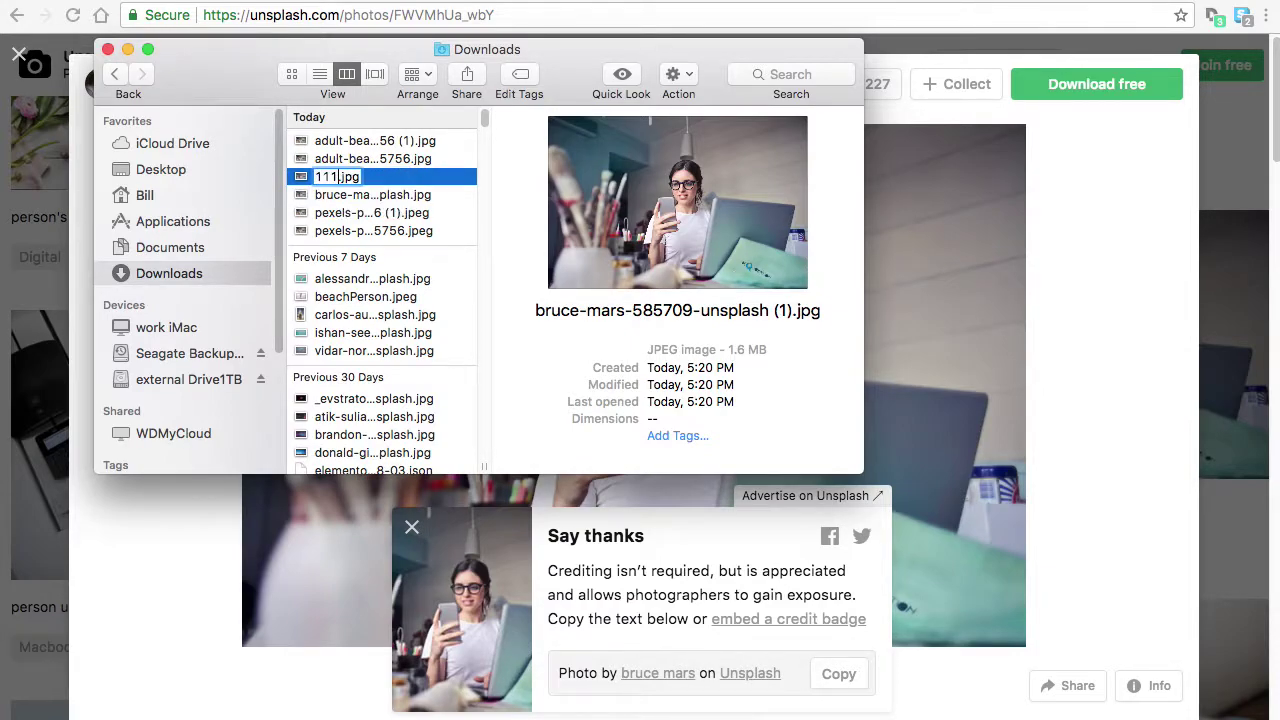
pyautogui.write('aaa')
pyautogui.press('Return')
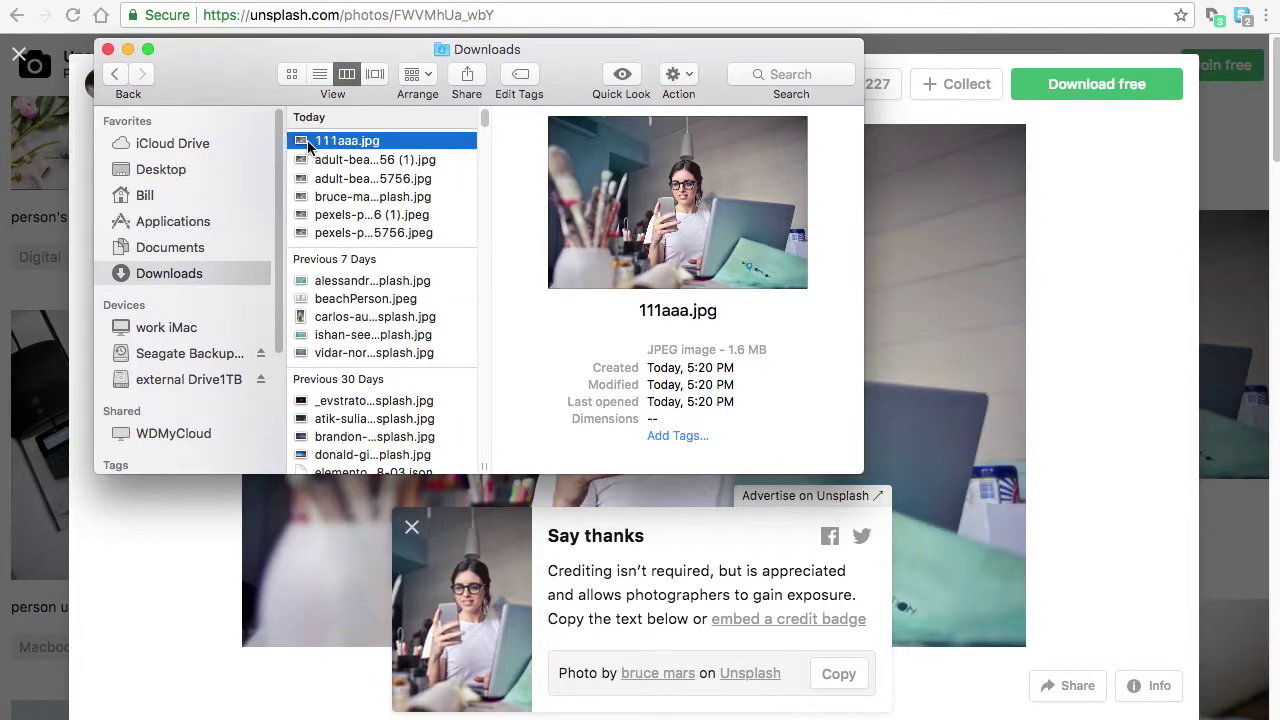
# Resize 111aaa.jpg in Preview to a 1200-pixel width (1200 × 800), then close it.
pyautogui.doubleClick(310, 145)
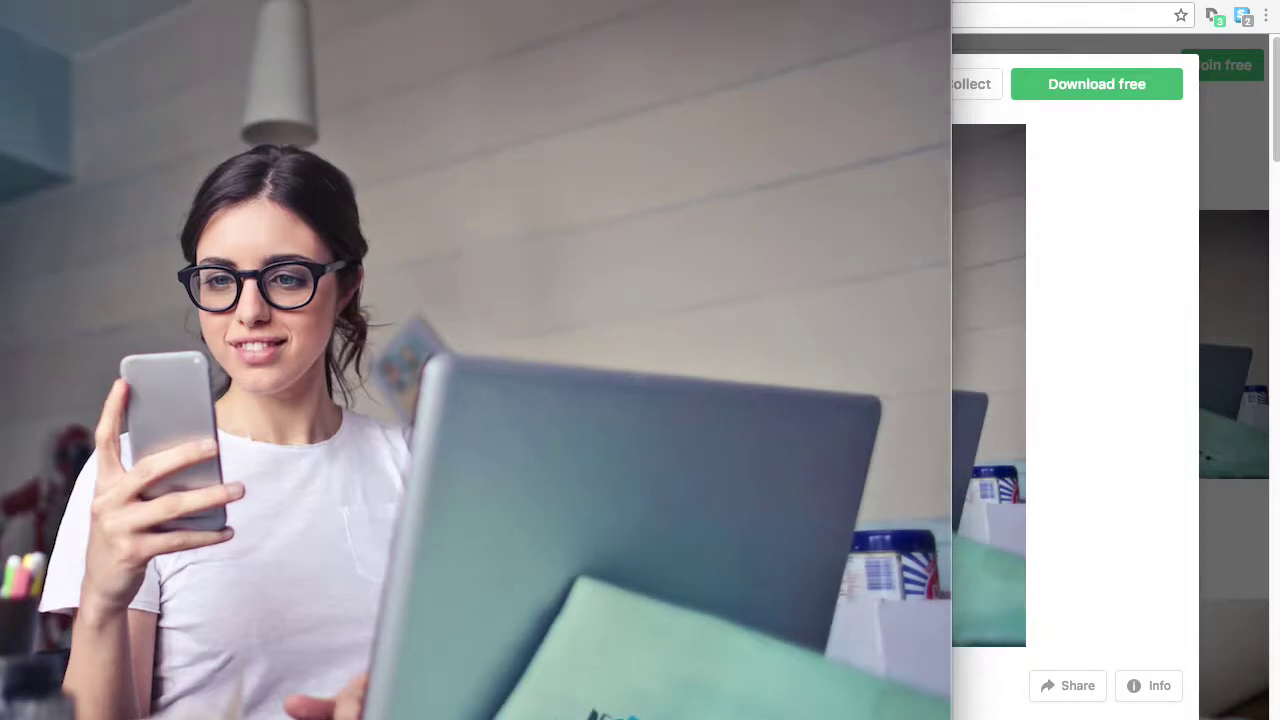
pyautogui.click(49, 40)
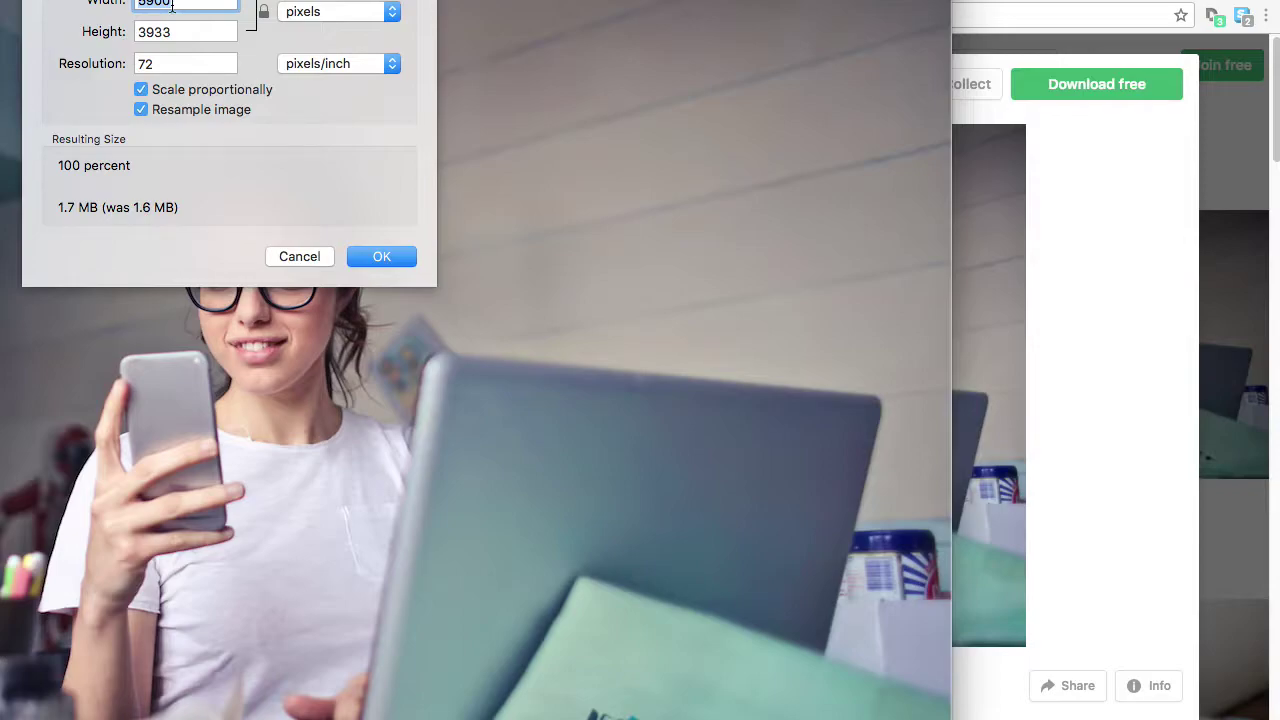
pyautogui.write('1200')
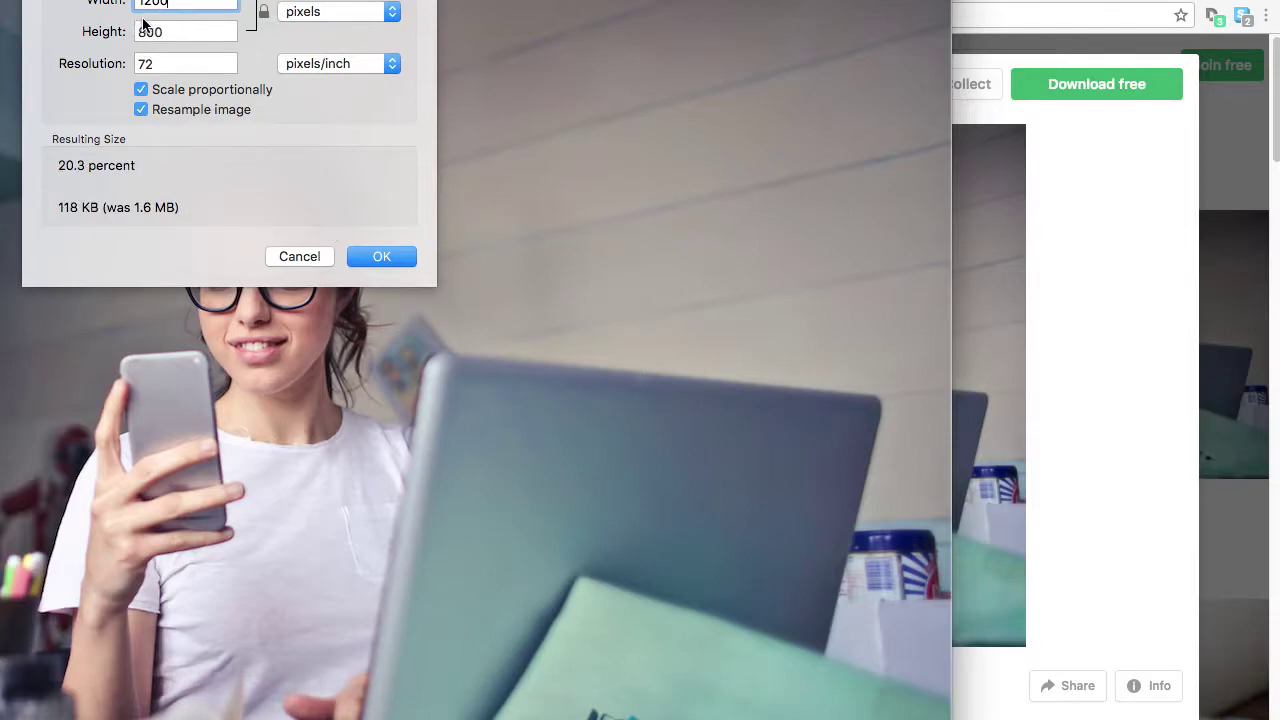
pyautogui.click(381, 256)
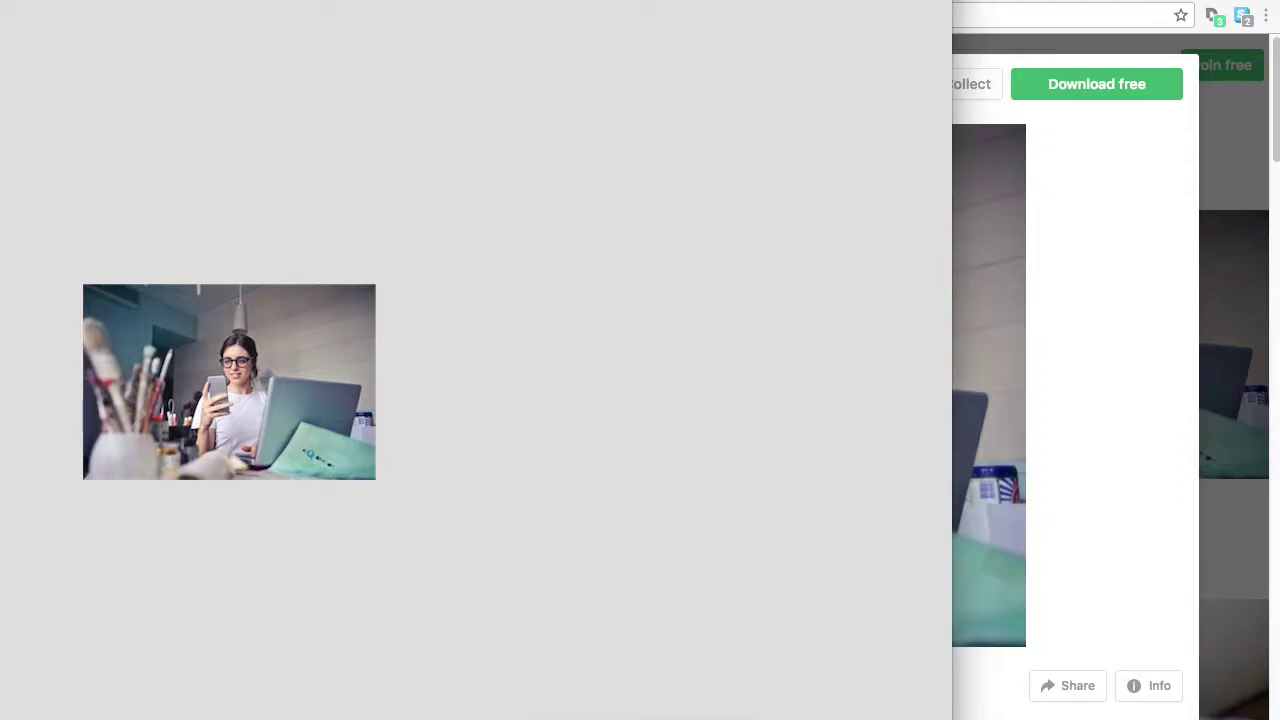
pyautogui.press('super+w')
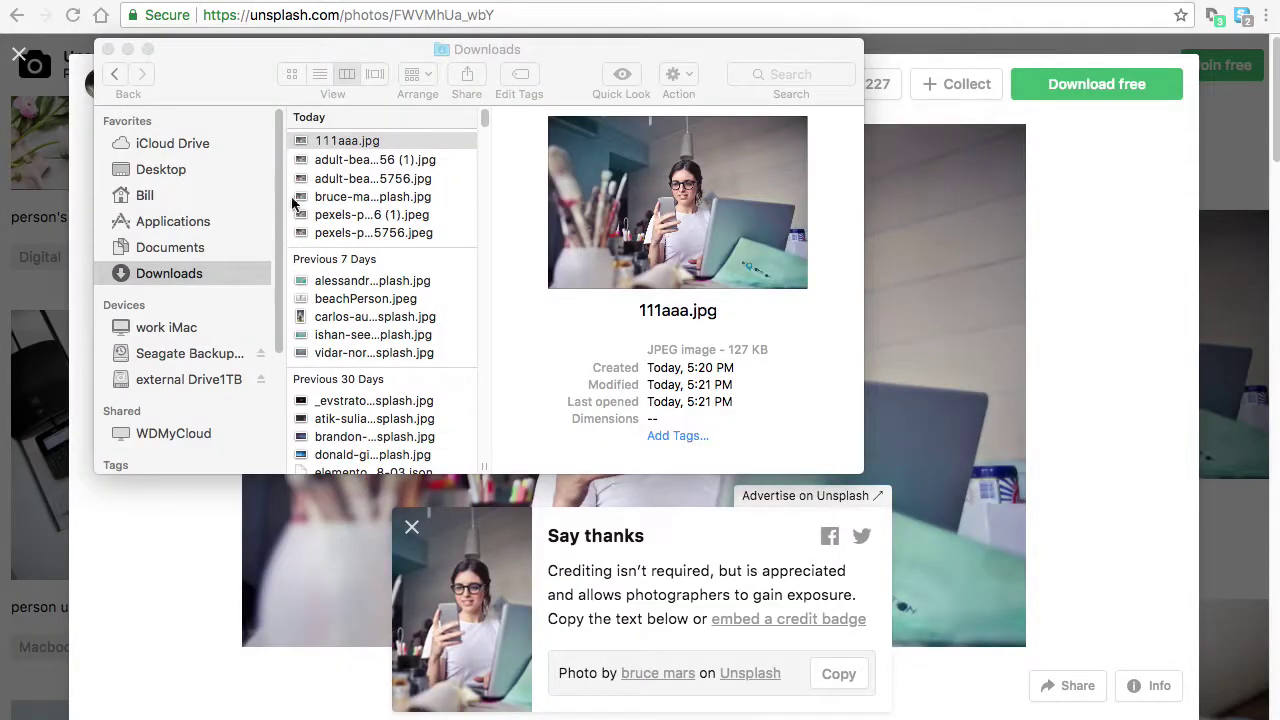
# Confirm in Finder that 111aaa.jpg is now 127 KB, then close the Downloads window.
pyautogui.click(335, 145)
pyautogui.click(342, 160)
pyautogui.click(342, 141)
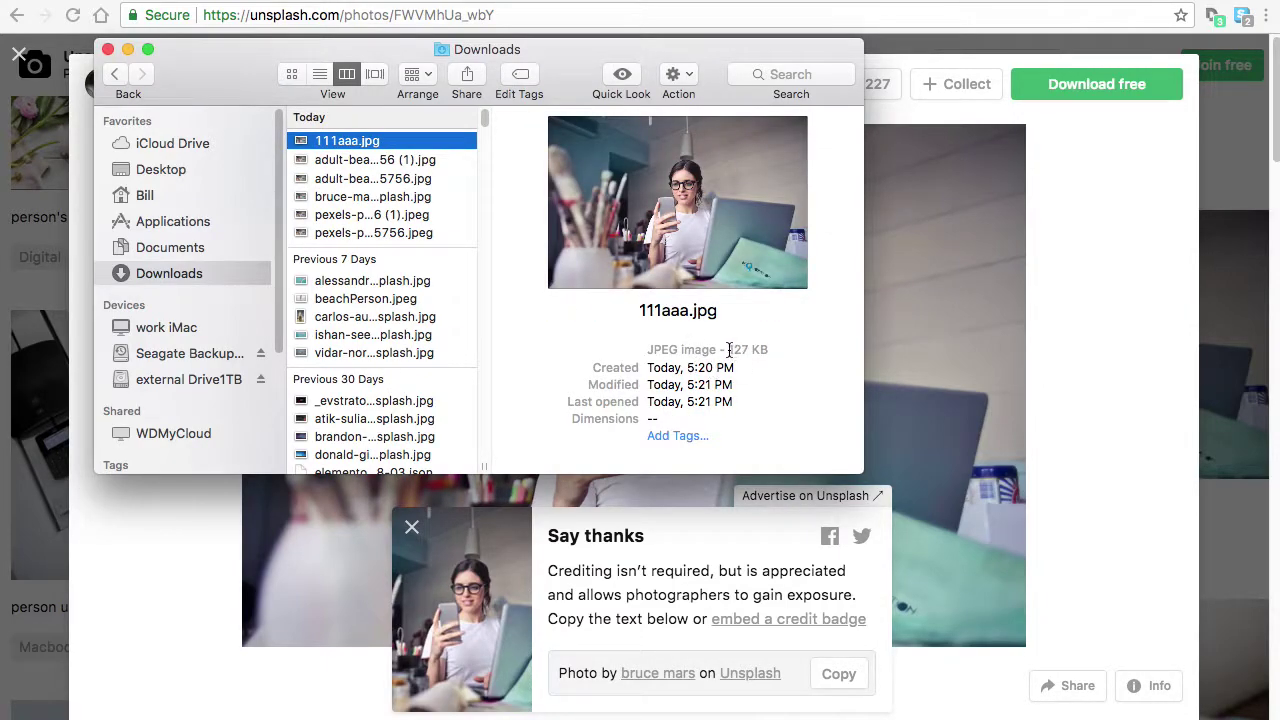
pyautogui.moveTo(729, 349); pyautogui.dragTo(761, 349)
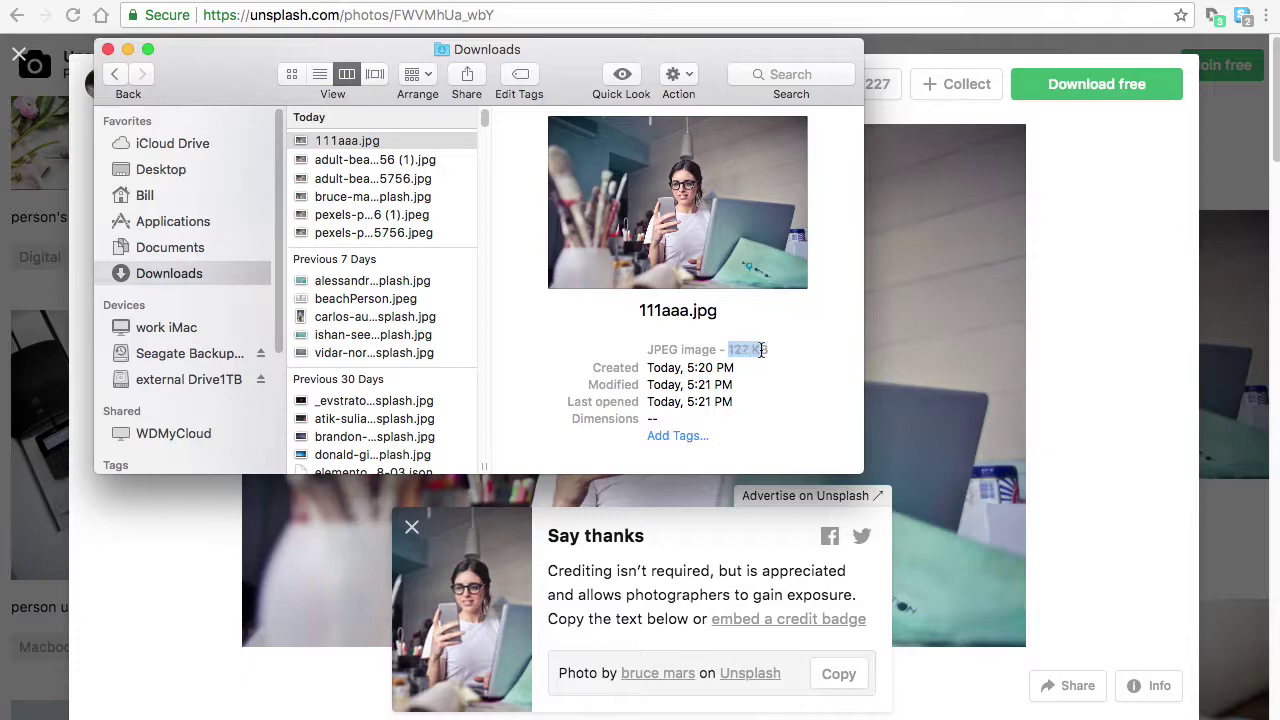
pyautogui.click(737, 349)
pyautogui.press('super+w')
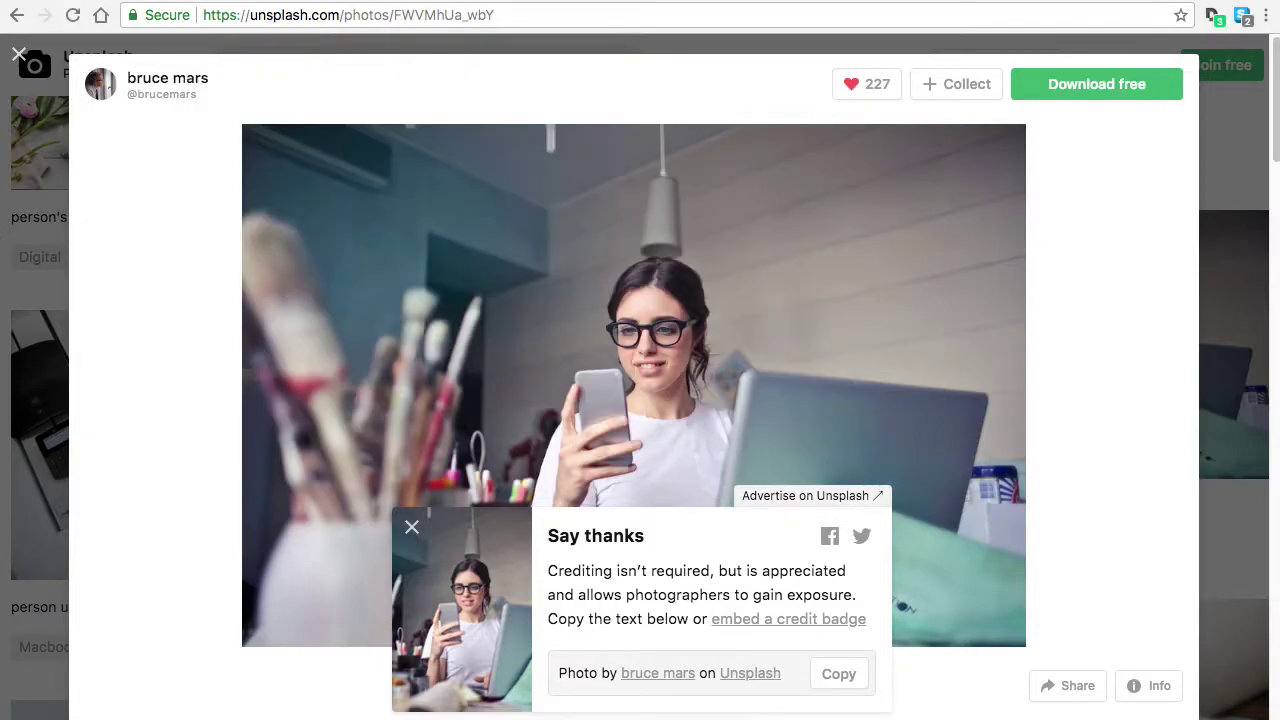
pyautogui.click(357, 3)
# Upload 111aaa.jpg into the WordPress Media Library by dragging it from Downloads.
pyautogui.click(380, 3)
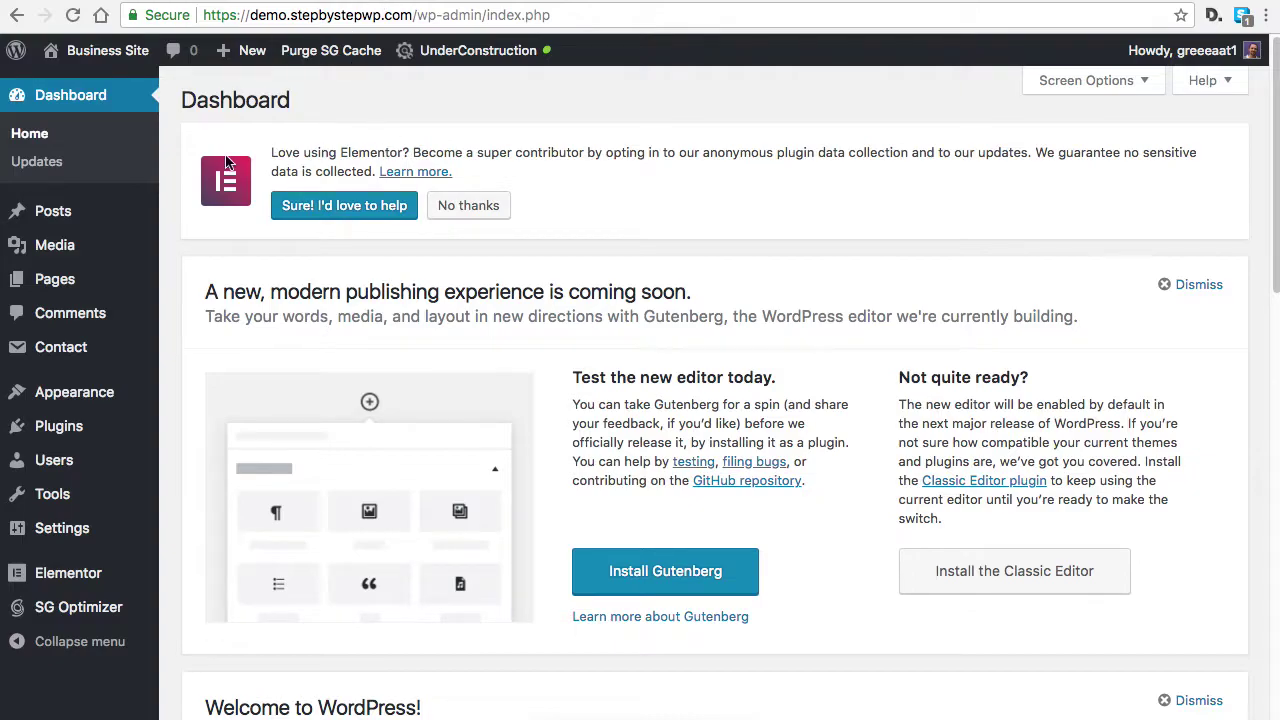
pyautogui.click(68, 246)
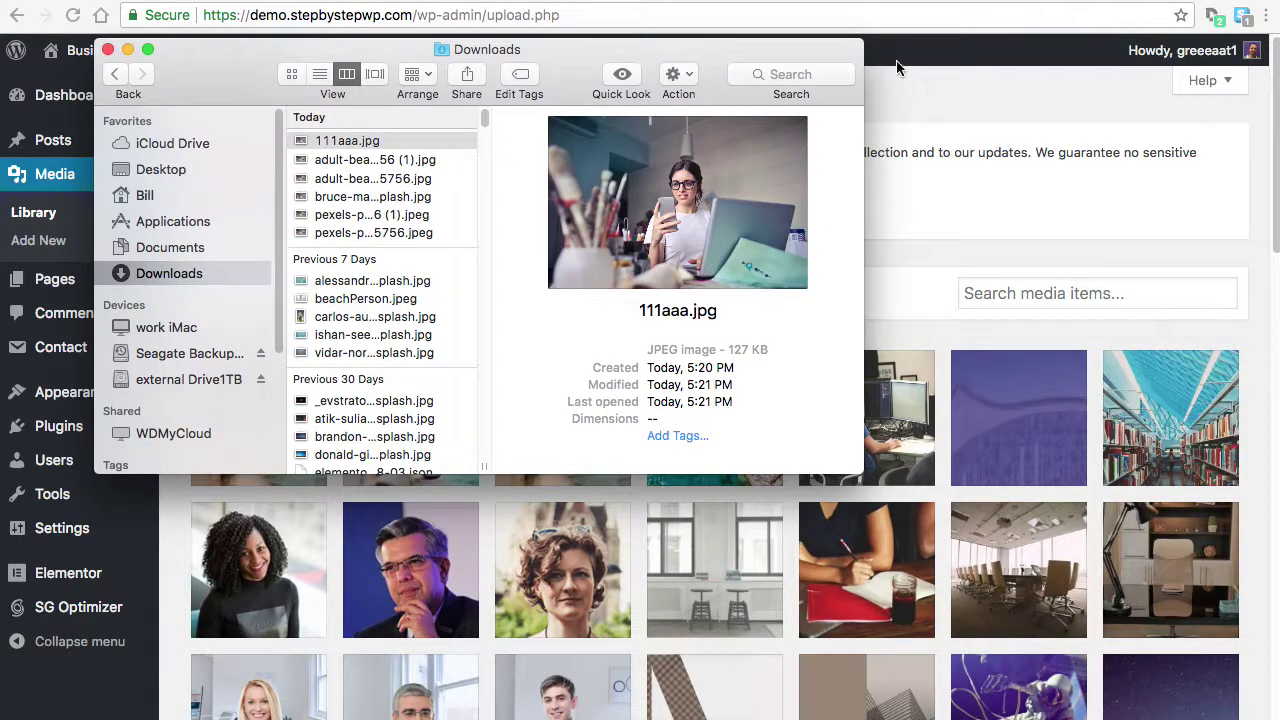
pyautogui.moveTo(804, 48); pyautogui.dragTo(1243, 76)
pyautogui.moveTo(826, 165); pyautogui.dragTo(412, 491)
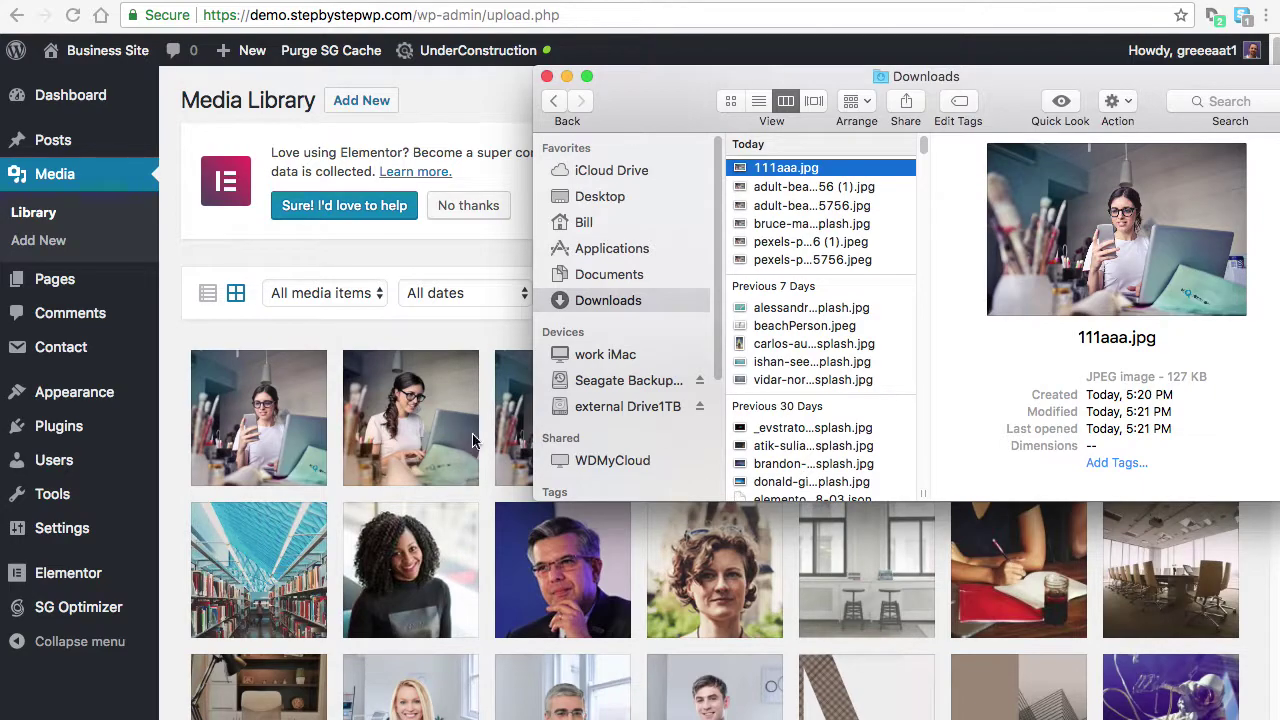
# Check the uploaded photo's details show 124 KB at 1200 × 800, then close them.
pyautogui.click(268, 418)
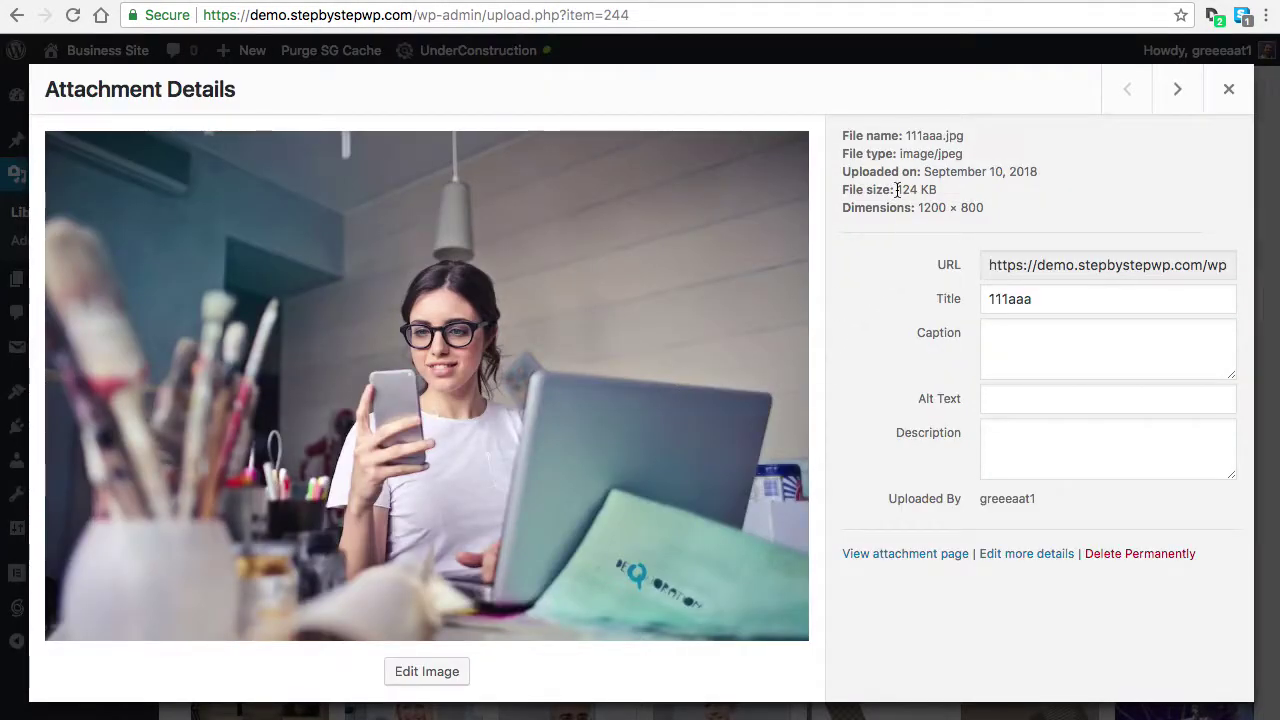
pyautogui.moveTo(897, 189); pyautogui.dragTo(950, 194)
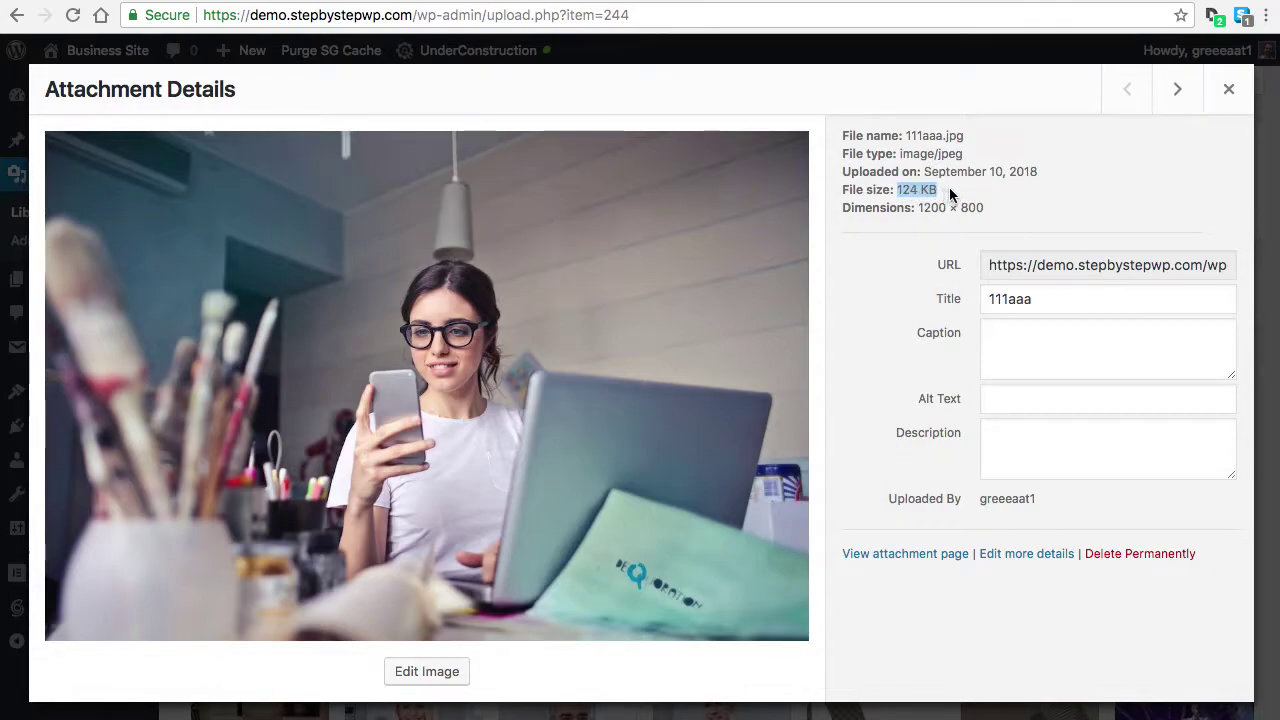
pyautogui.click(950, 194)
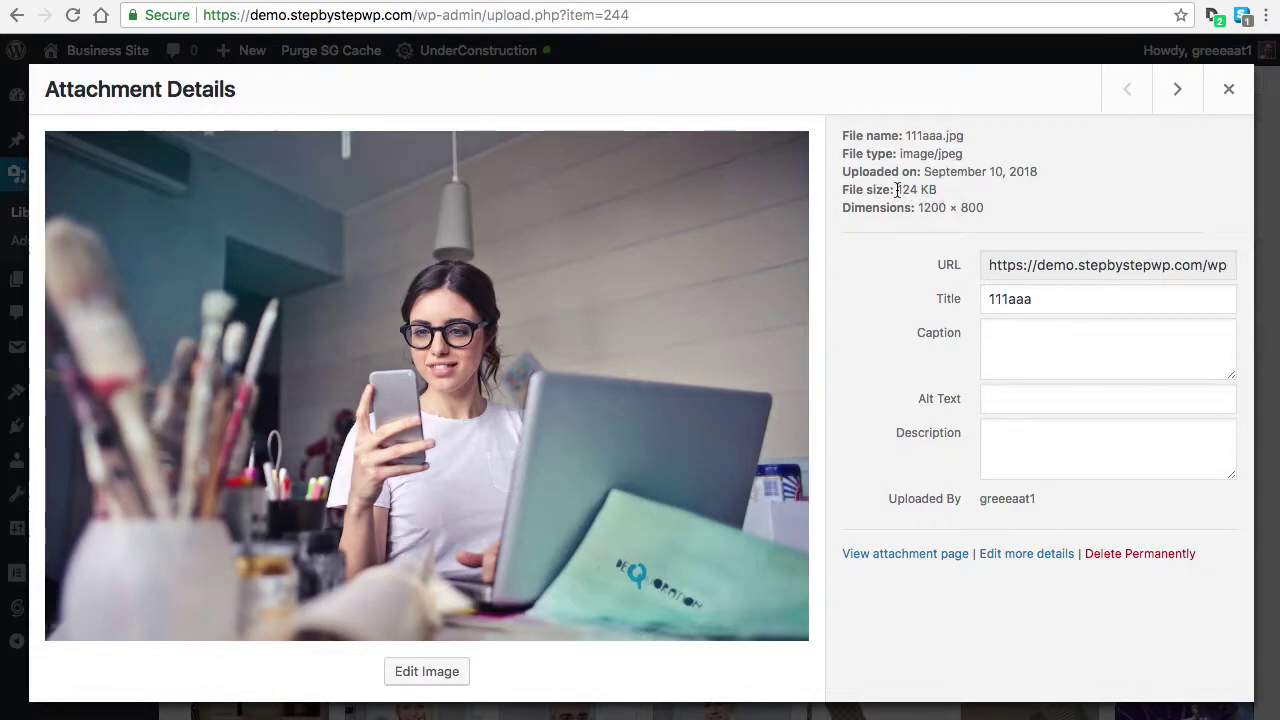
pyautogui.moveTo(897, 189); pyautogui.dragTo(940, 194)
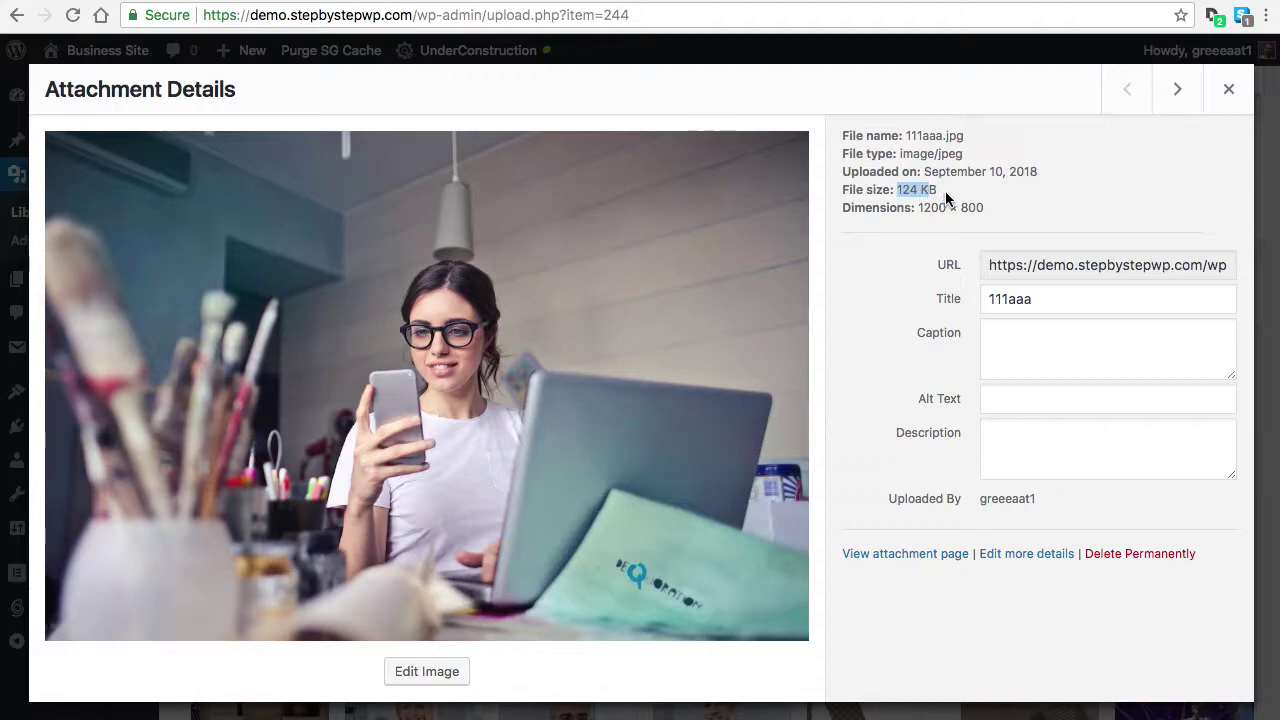
pyautogui.click(1229, 93)
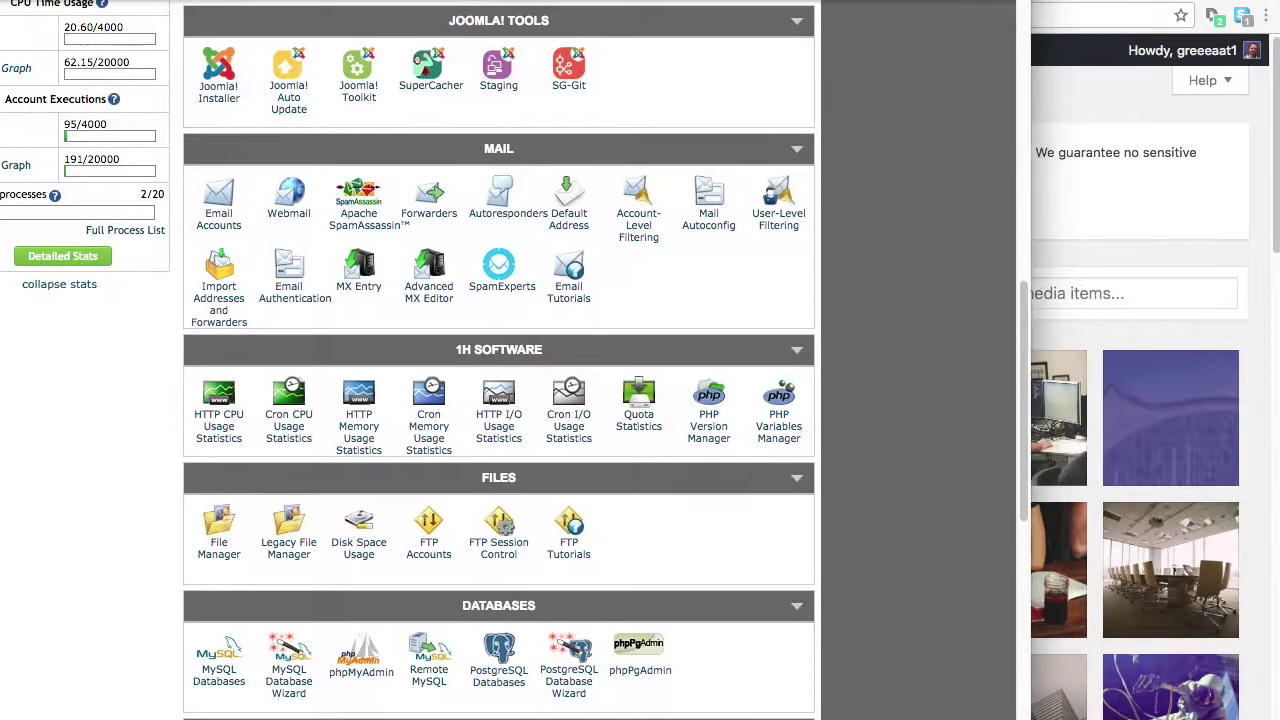
# Browse File Manager to wp-content/uploads/2018/09 to see 111aaa.jpg's 1200x800, 768x512, 600x400 and 150x150 copies.
pyautogui.click(200, 528)
pyautogui.click(361, 477)
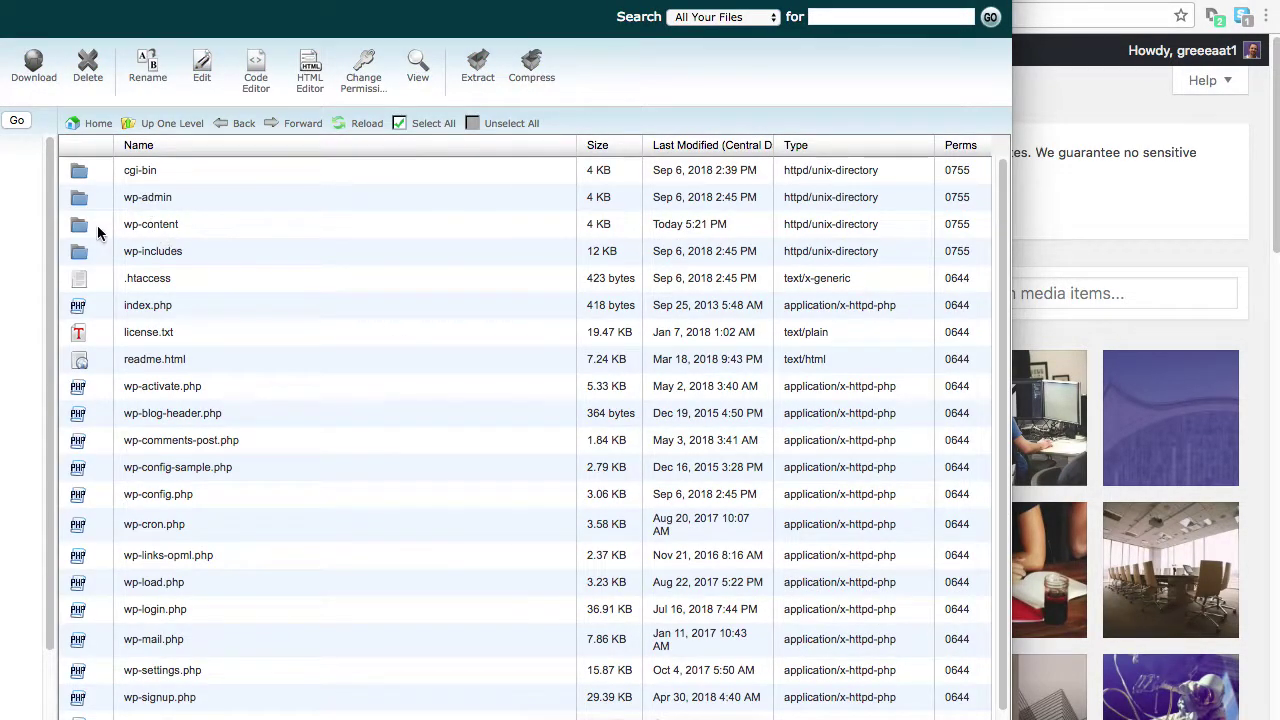
pyautogui.doubleClick(80, 229)
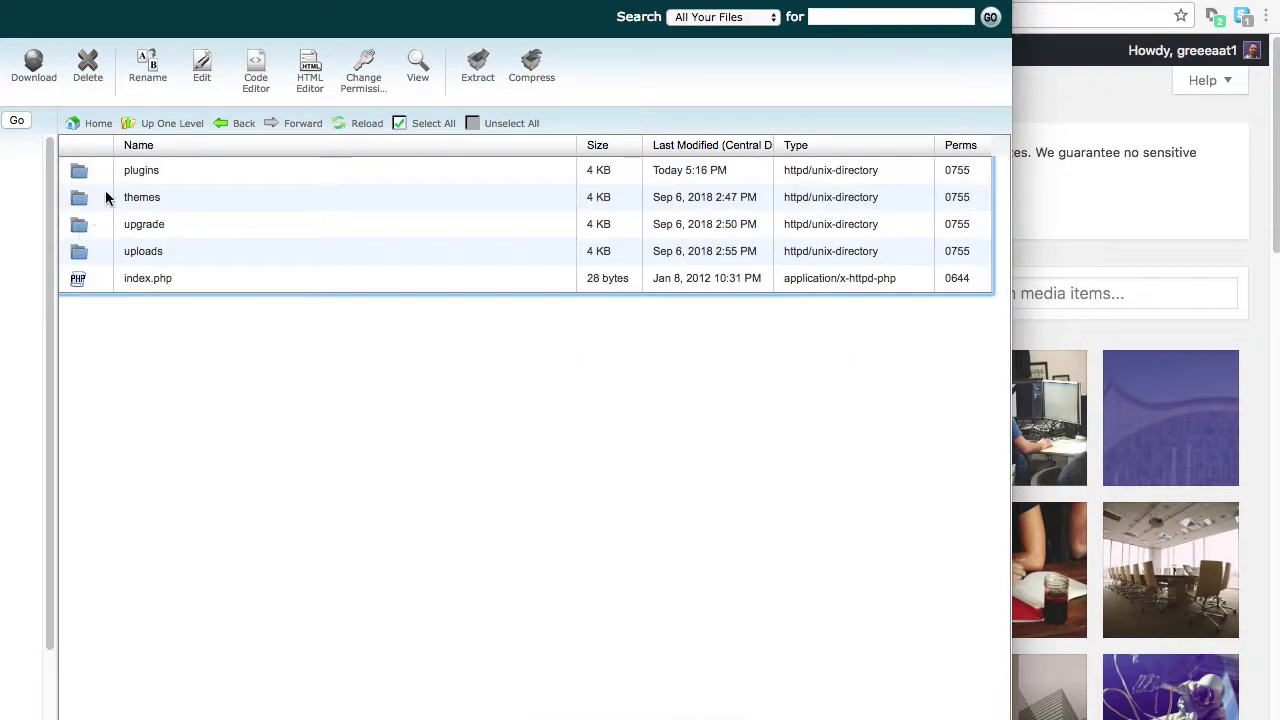
pyautogui.doubleClick(82, 253)
pyautogui.doubleClick(80, 195)
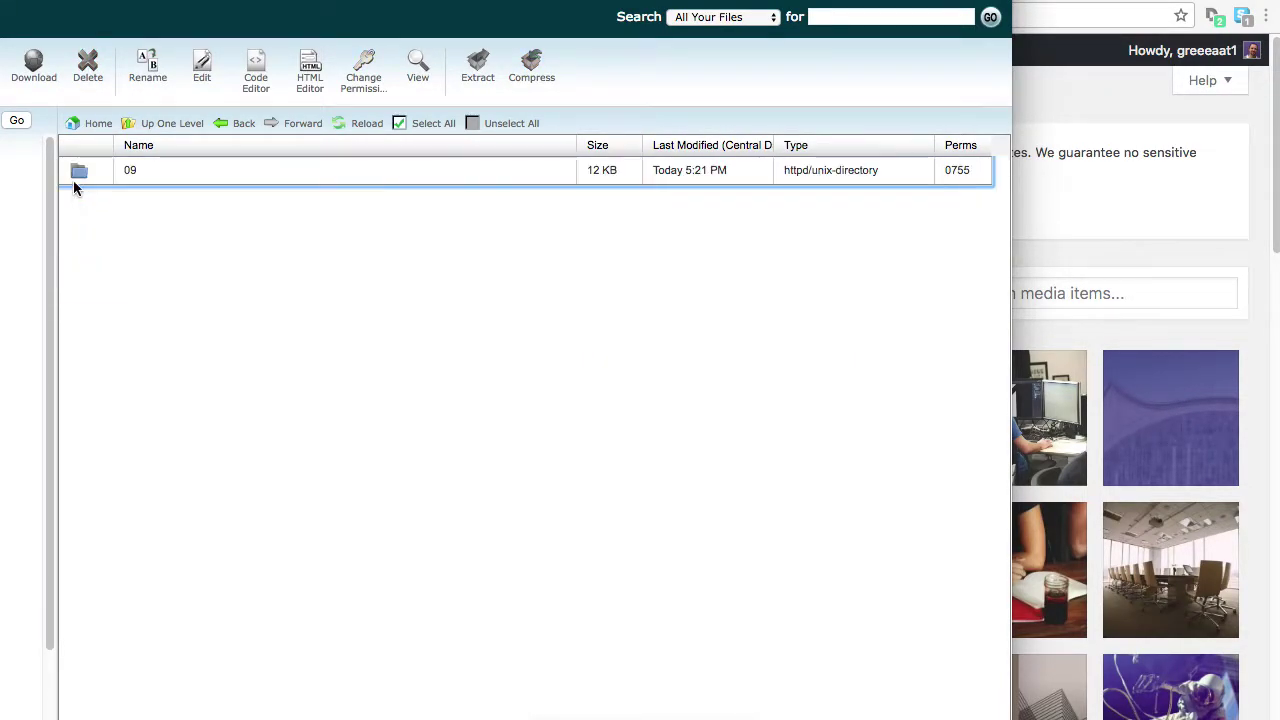
pyautogui.click(80, 172)
pyautogui.doubleClick(80, 172)
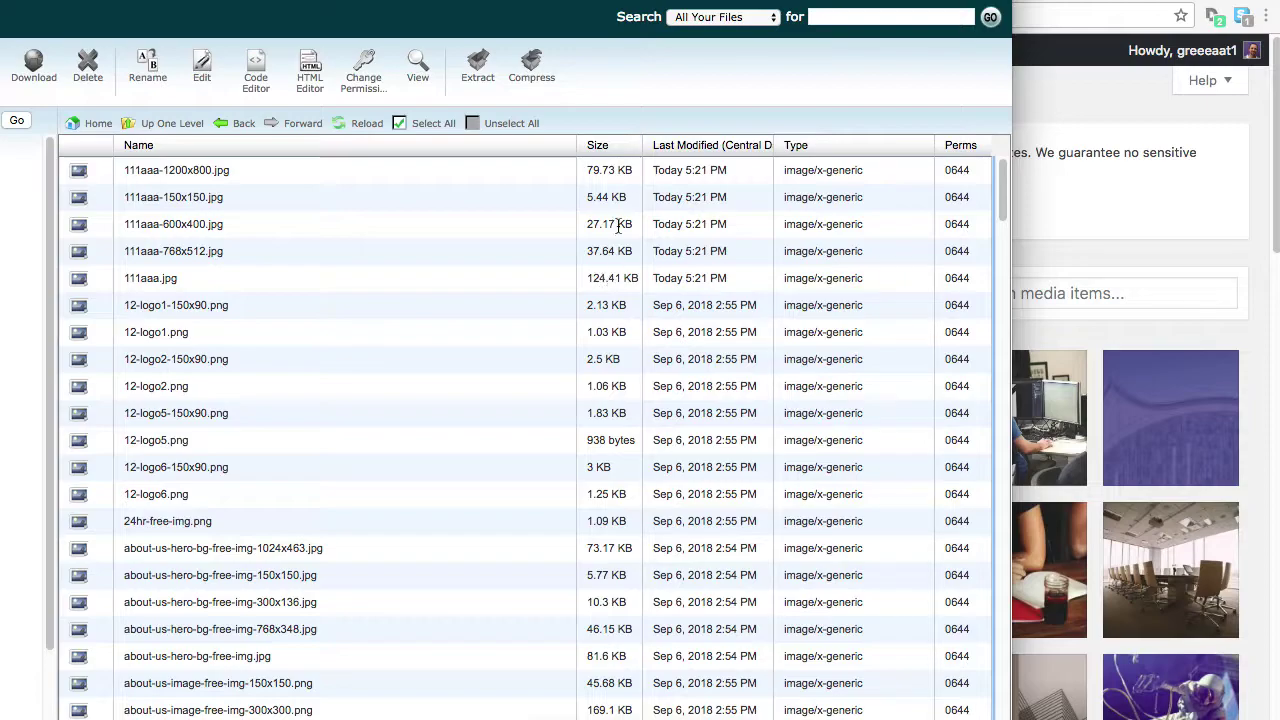
pyautogui.press('super+w')
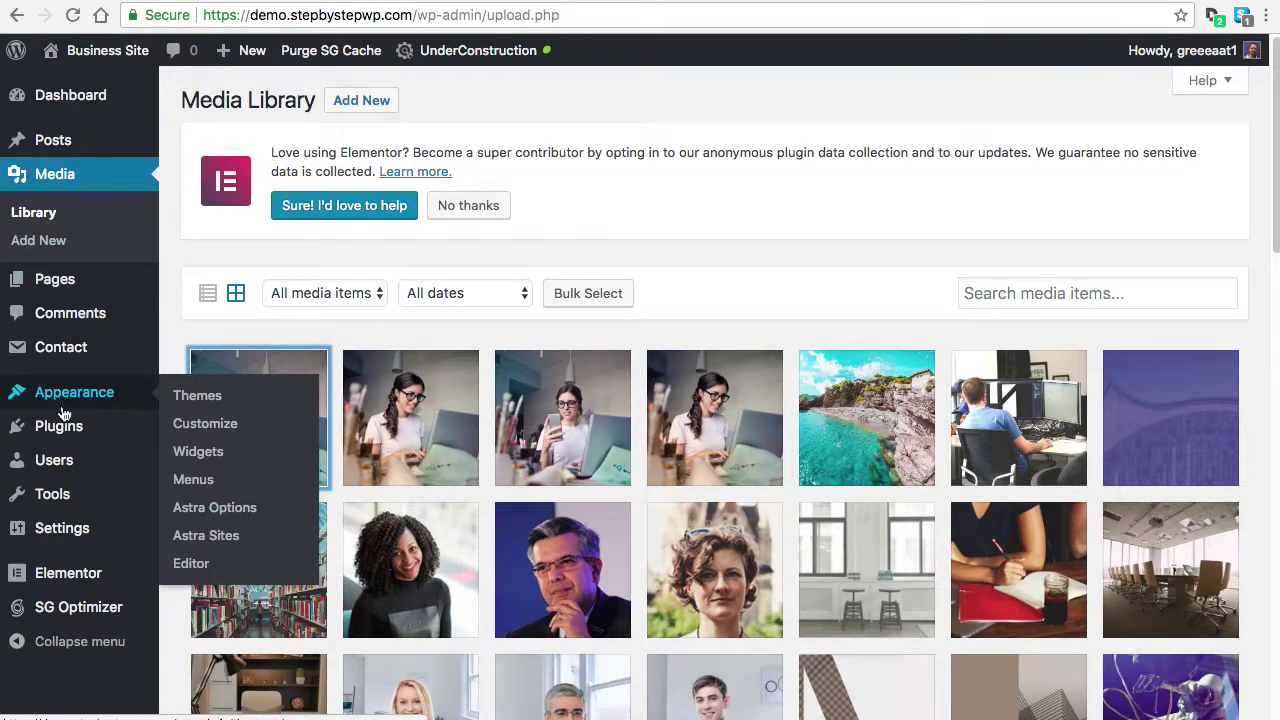
# Display WordPress Media Settings: thumbnail 150×150, medium 600, large 1200 pixels.
pyautogui.moveTo(86, 531)
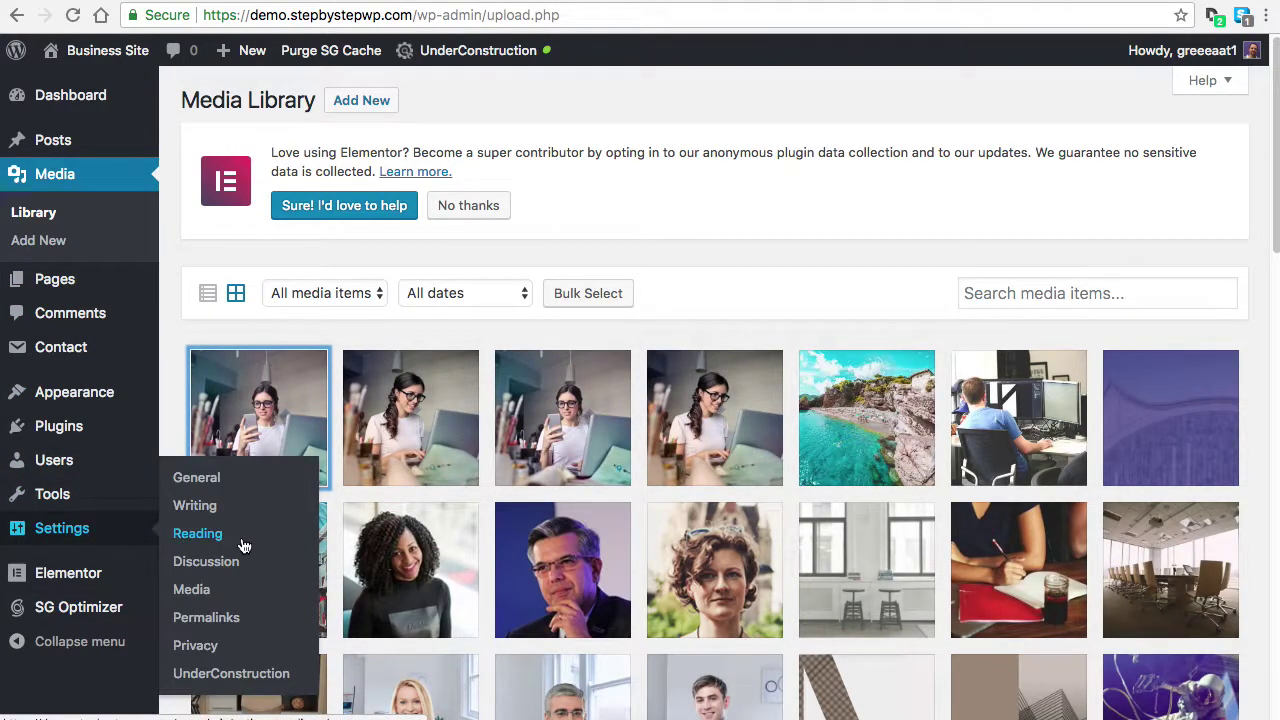
pyautogui.click(205, 590)
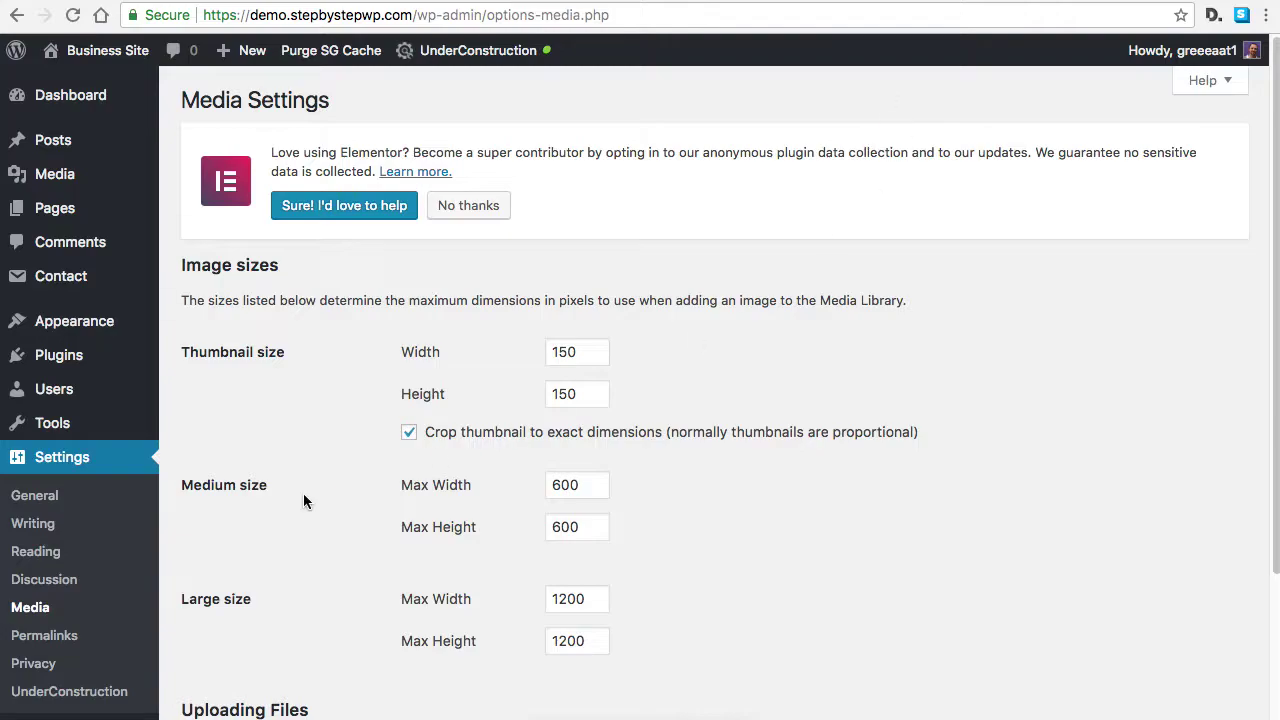
pyautogui.press('super+Tab')
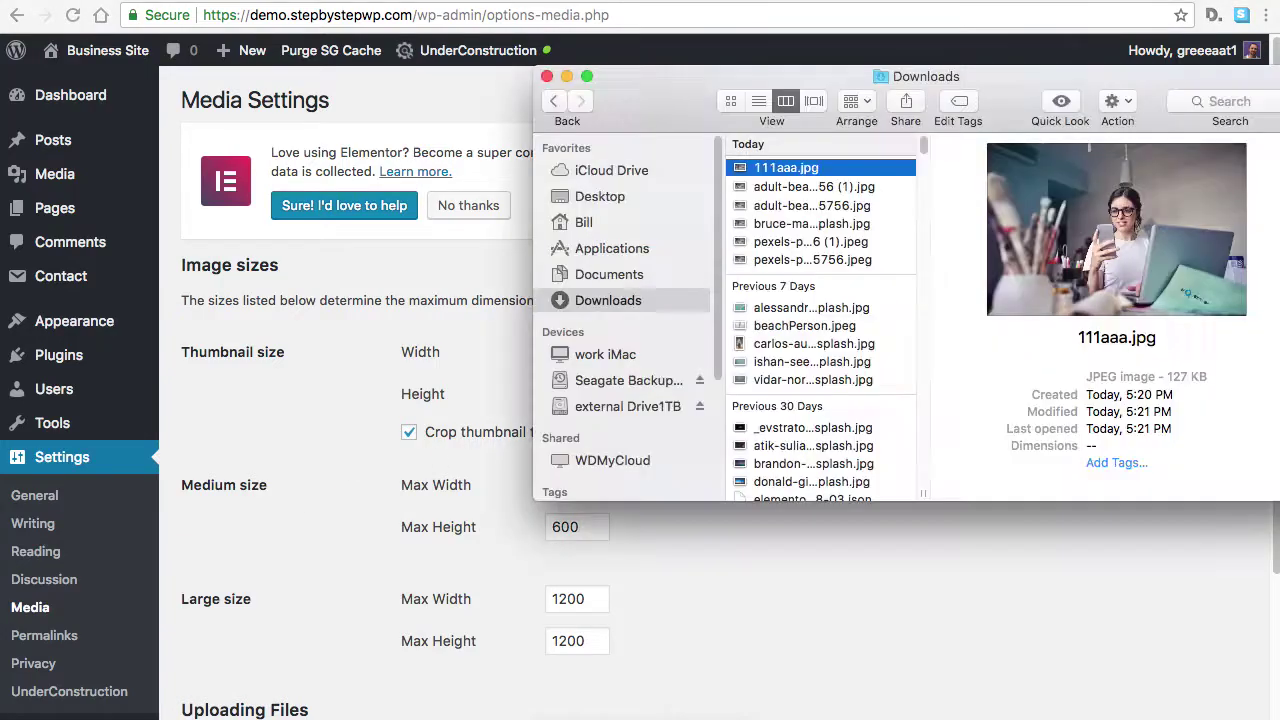
# Preview adult-beautiful-blur-935756 (1).jpg, the 1920×1280 photo in Downloads.
pyautogui.click(786, 186)
pyautogui.press('space')
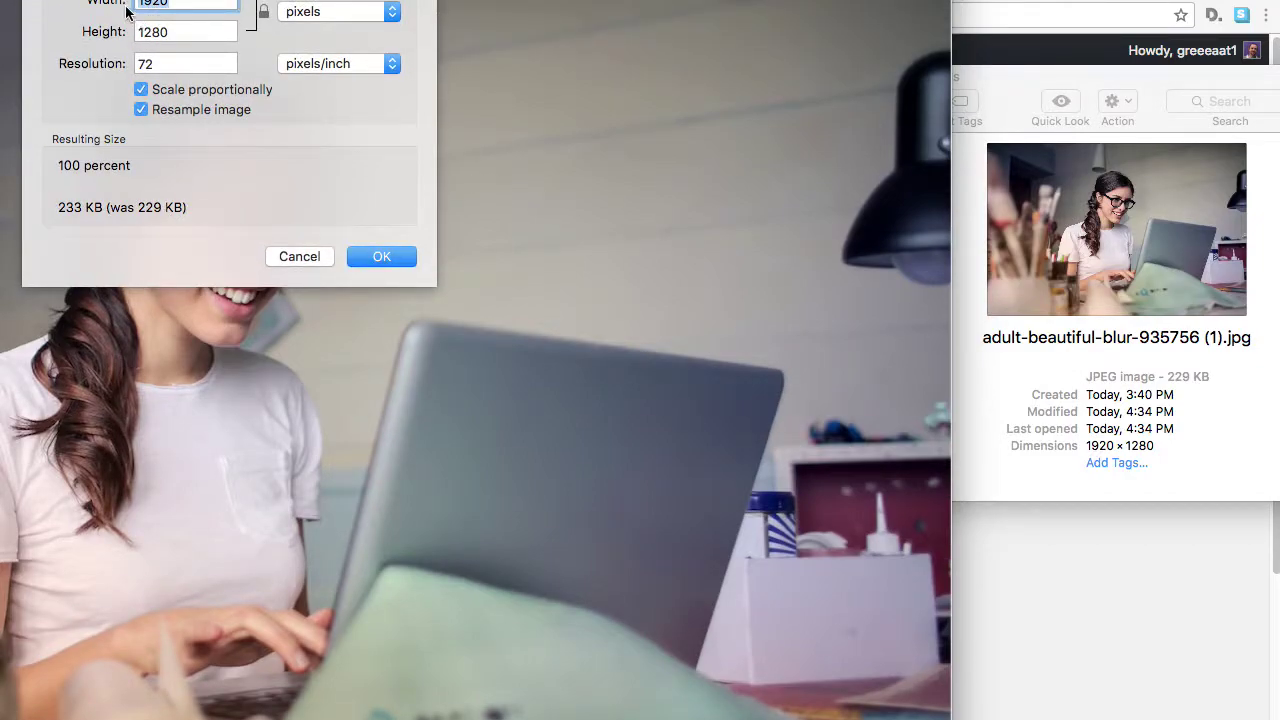
# Keep the photo at 1920×1280, close Preview, and go to WordPress All Pages.
pyautogui.click(292, 256)
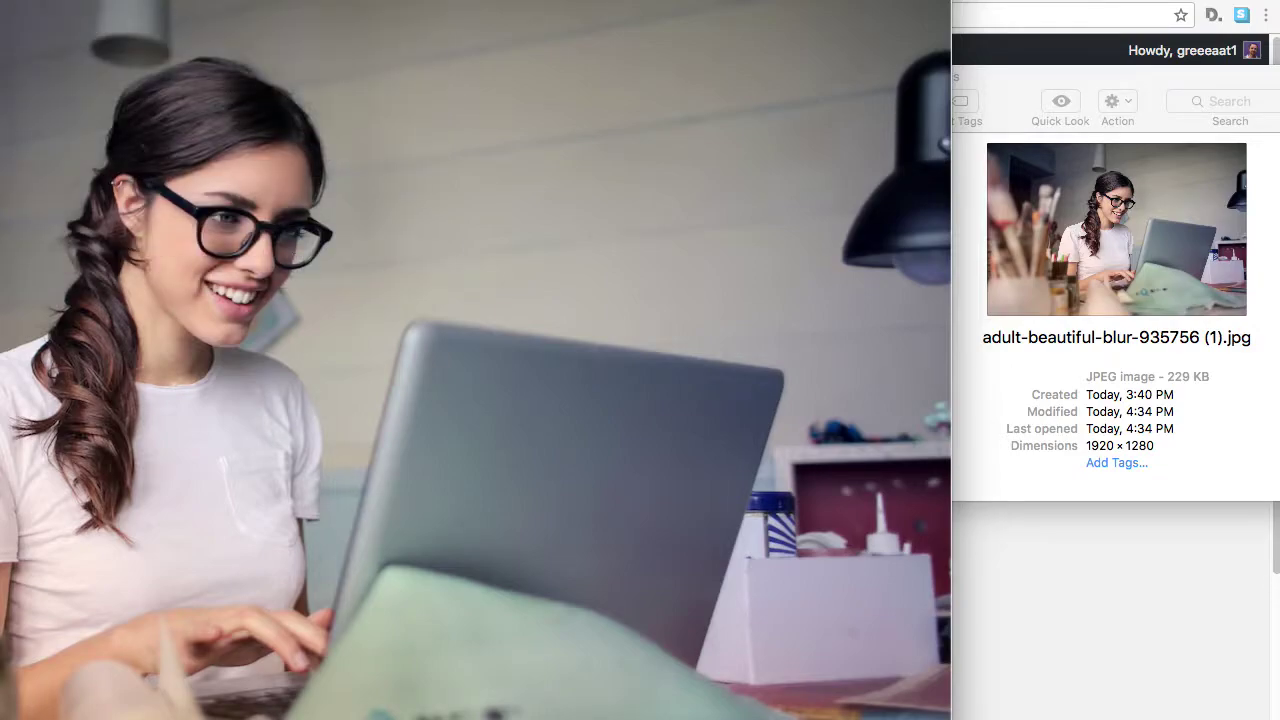
pyautogui.press('super+w')
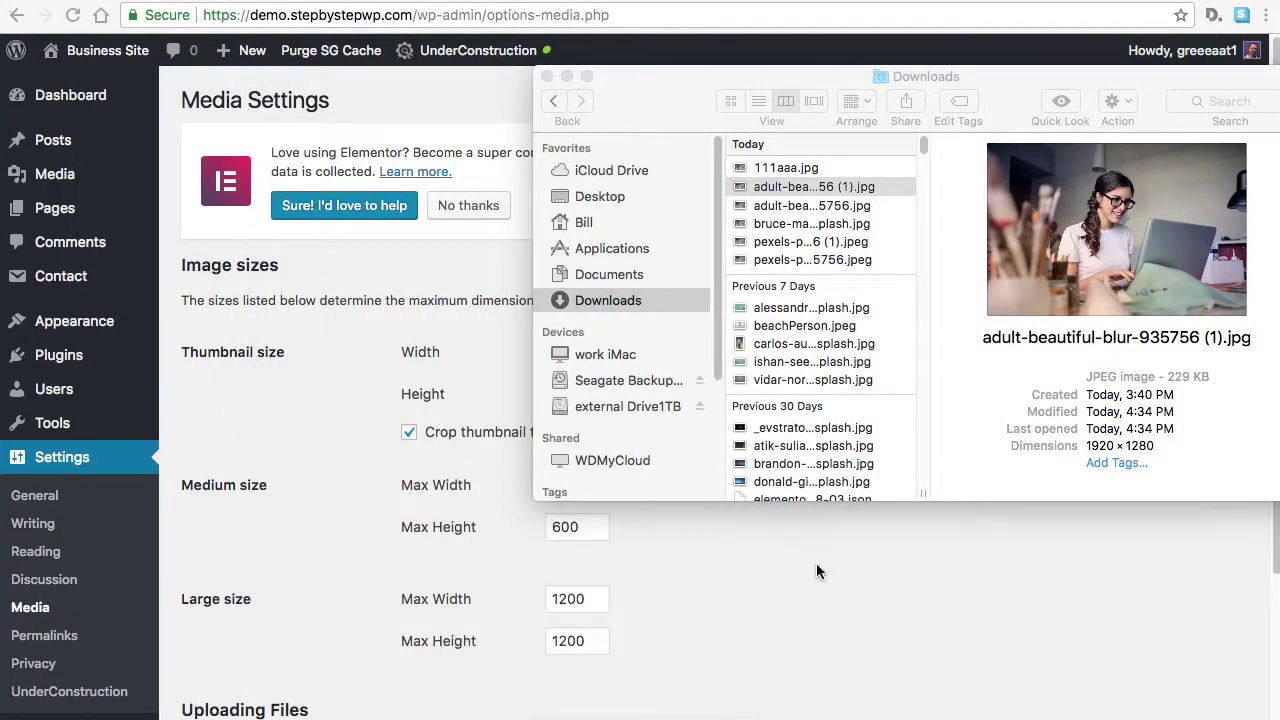
pyautogui.click(823, 595)
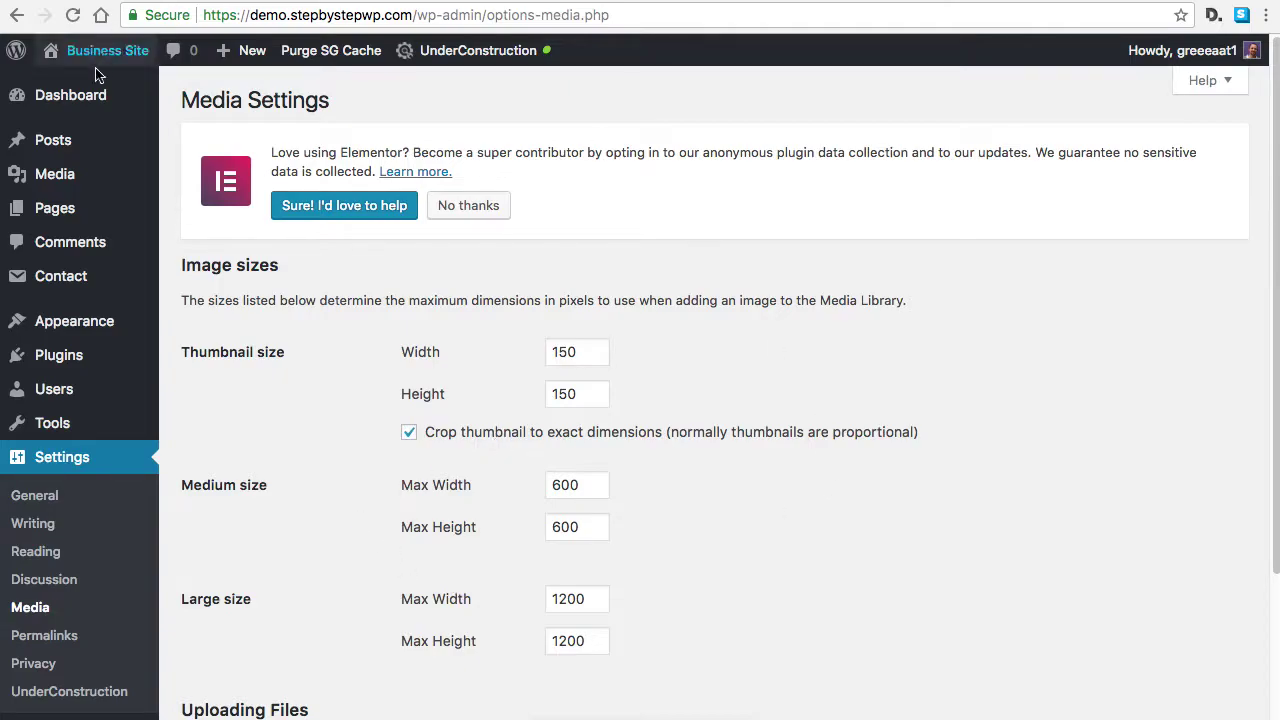
pyautogui.moveTo(57, 208)
pyautogui.click(213, 214)
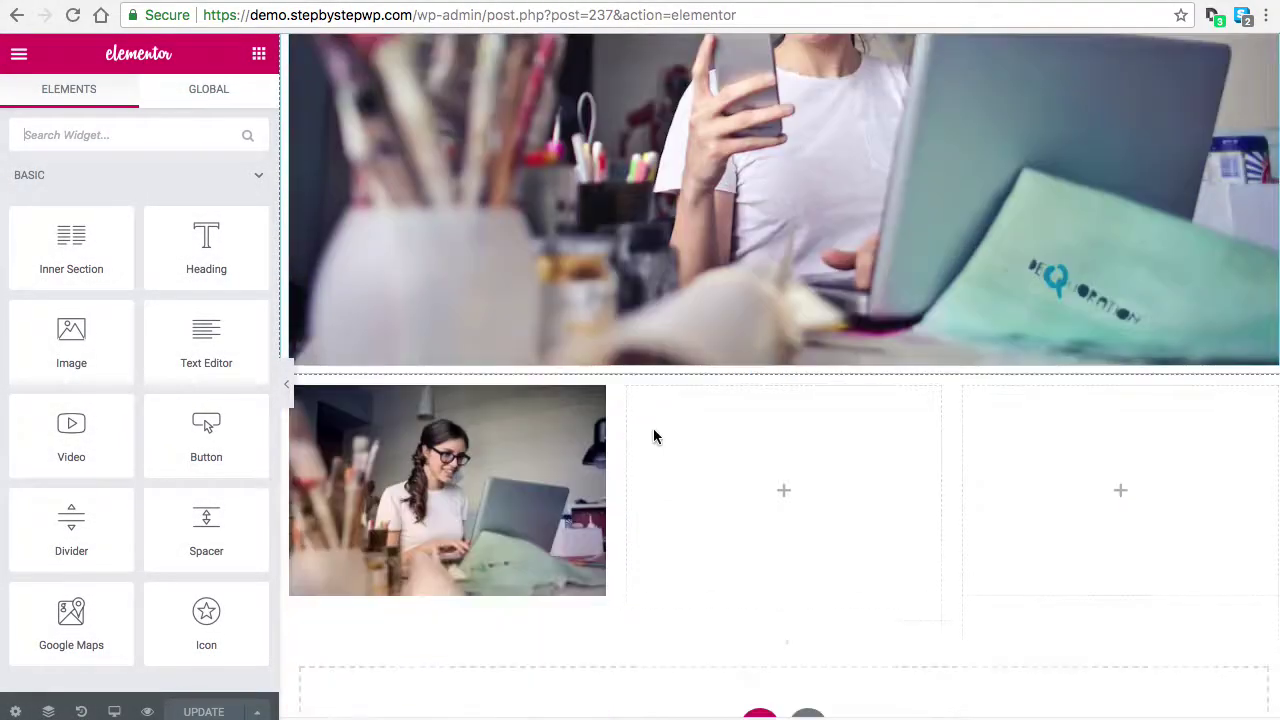
# Drop an Image widget into the empty middle column at Medium 600 x 600, then open the media library.
pyautogui.scroll(3, 740, 480)
pyautogui.scroll(-1, 351, 356)
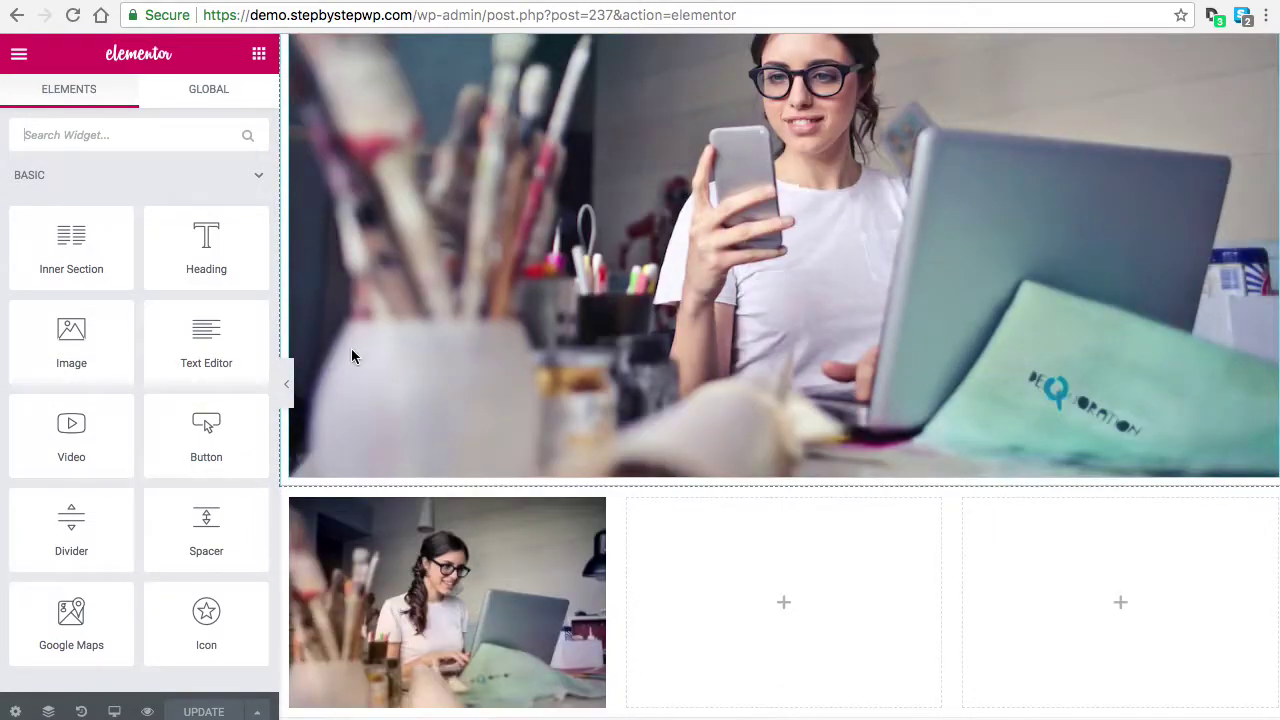
pyautogui.scroll(-2, 790, 330)
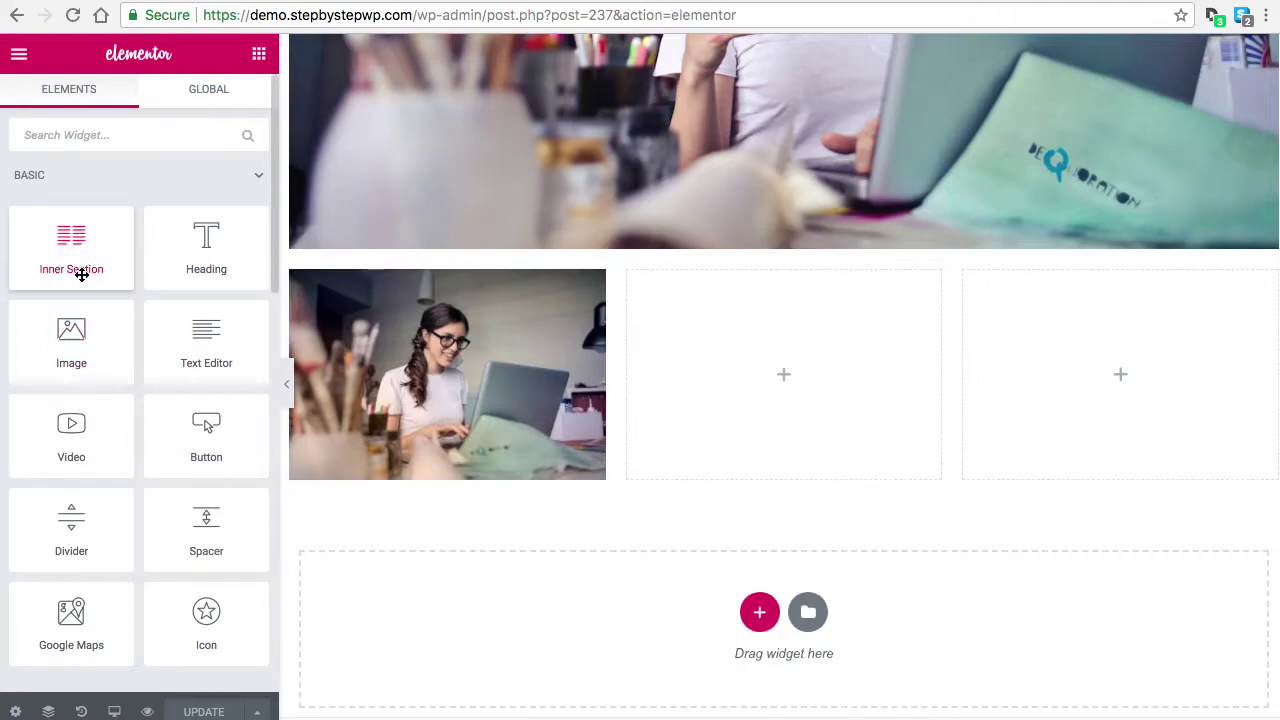
pyautogui.moveTo(66, 336); pyautogui.dragTo(836, 374)
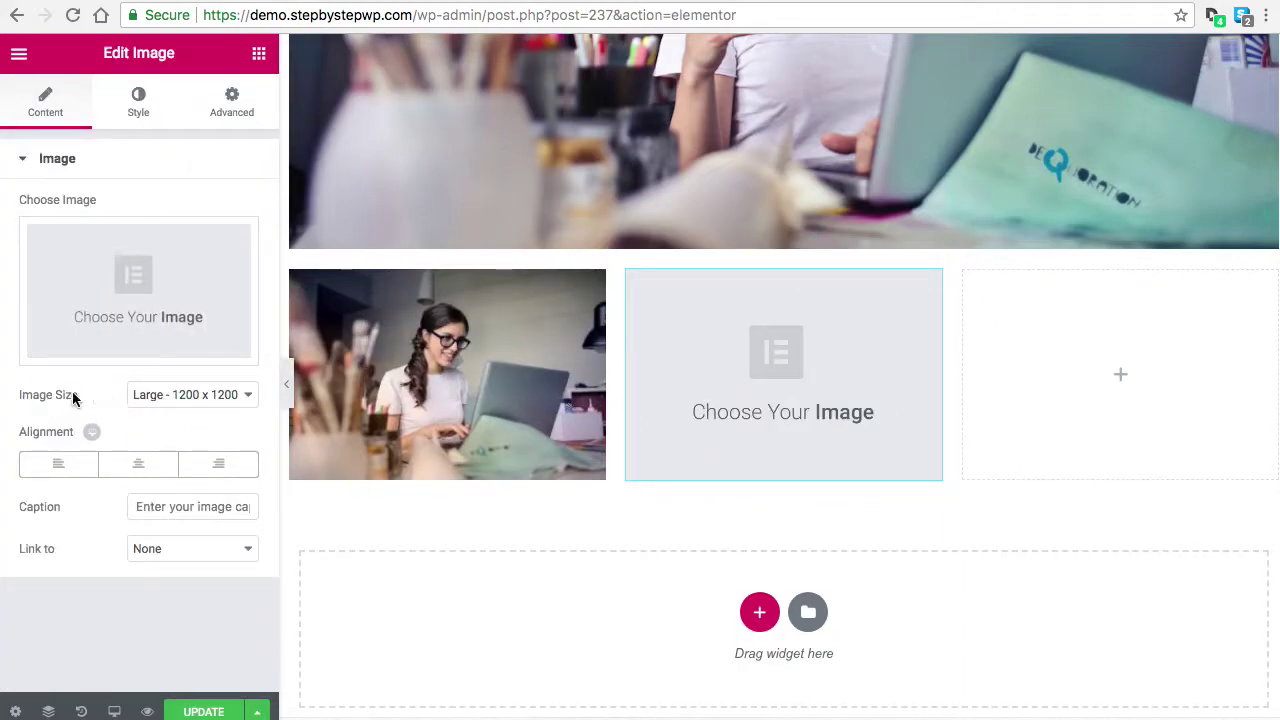
pyautogui.click(166, 400)
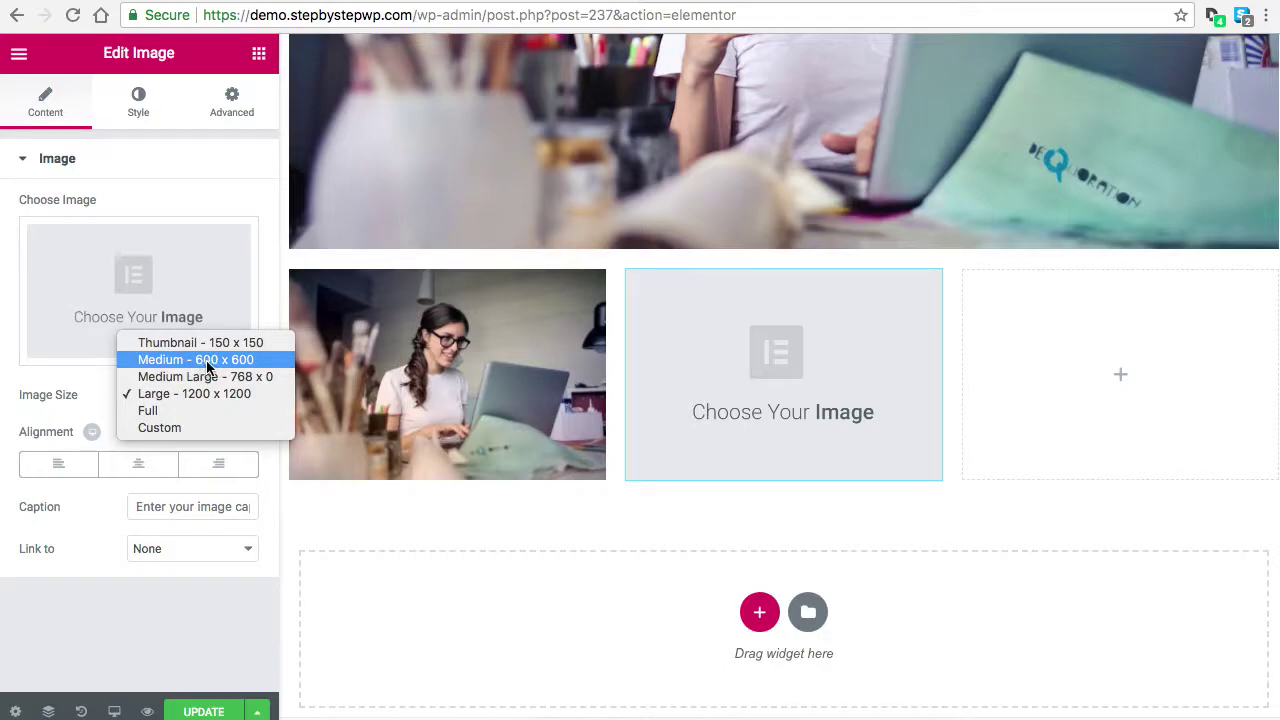
pyautogui.click(202, 361)
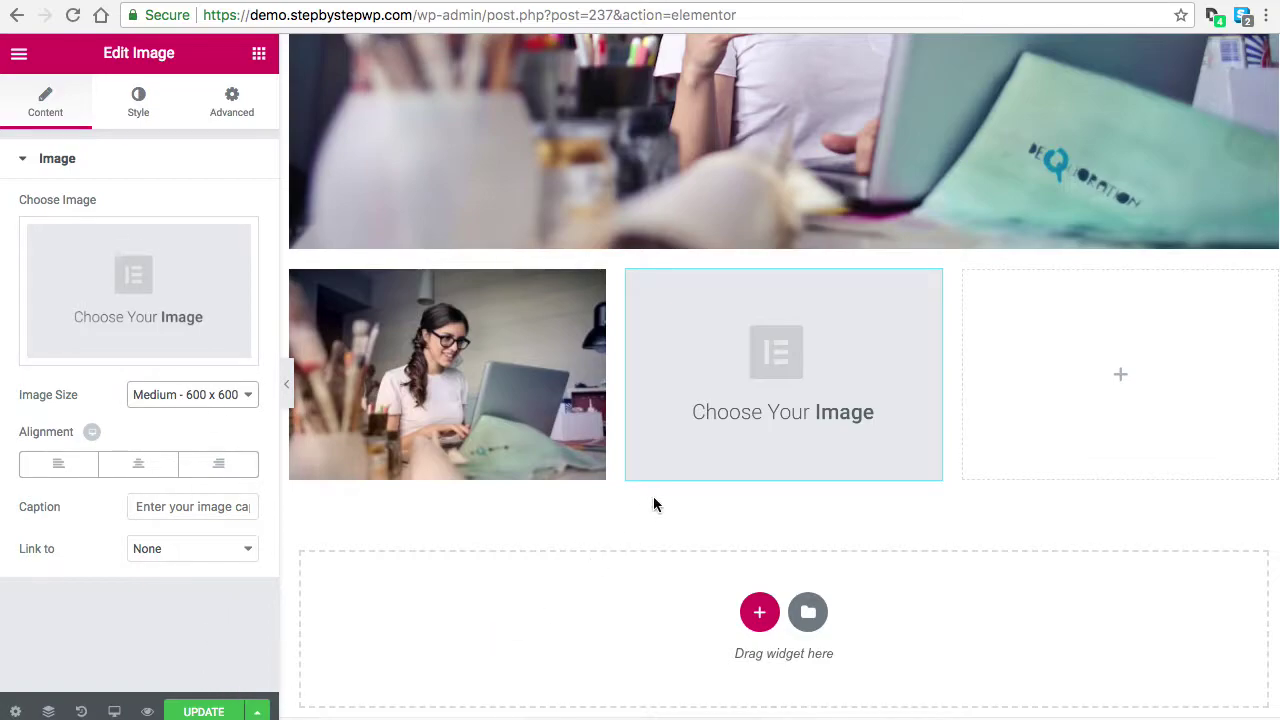
pyautogui.click(160, 340)
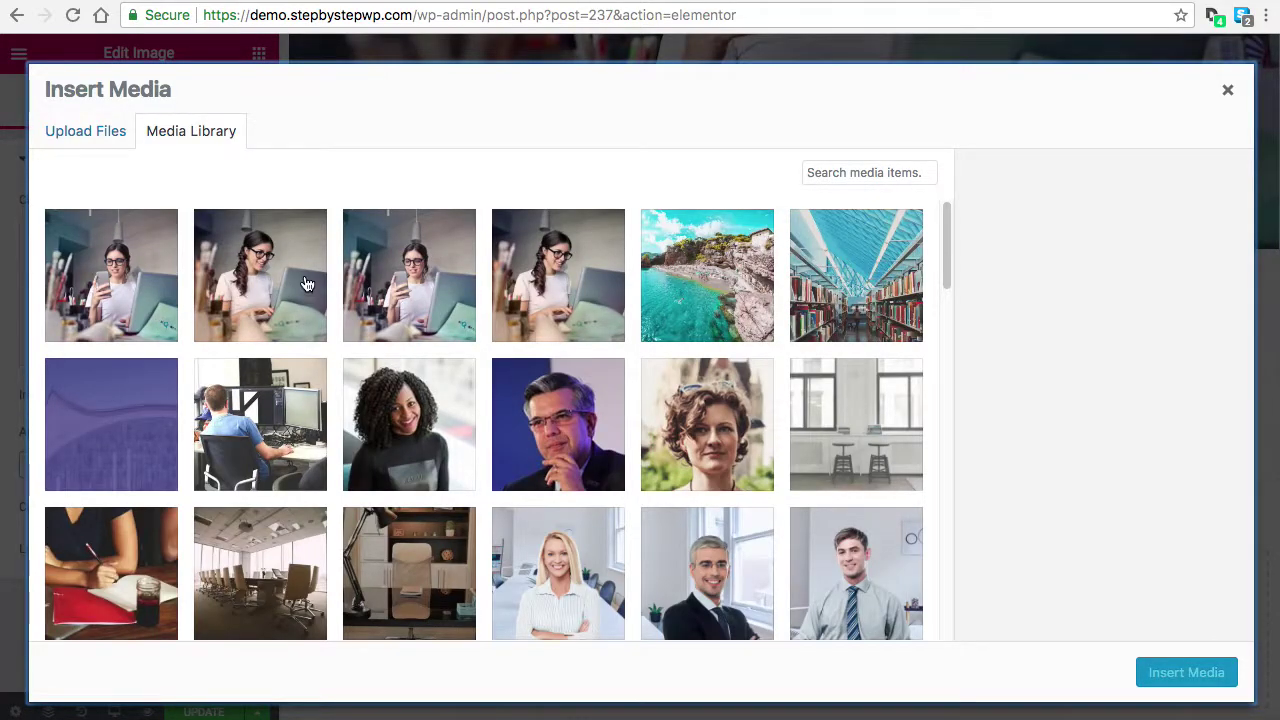
# Insert the woman-with-smartphone photo into the middle column and set its size to Large 1200 x 1200.
pyautogui.click(150, 285)
pyautogui.click(1190, 674)
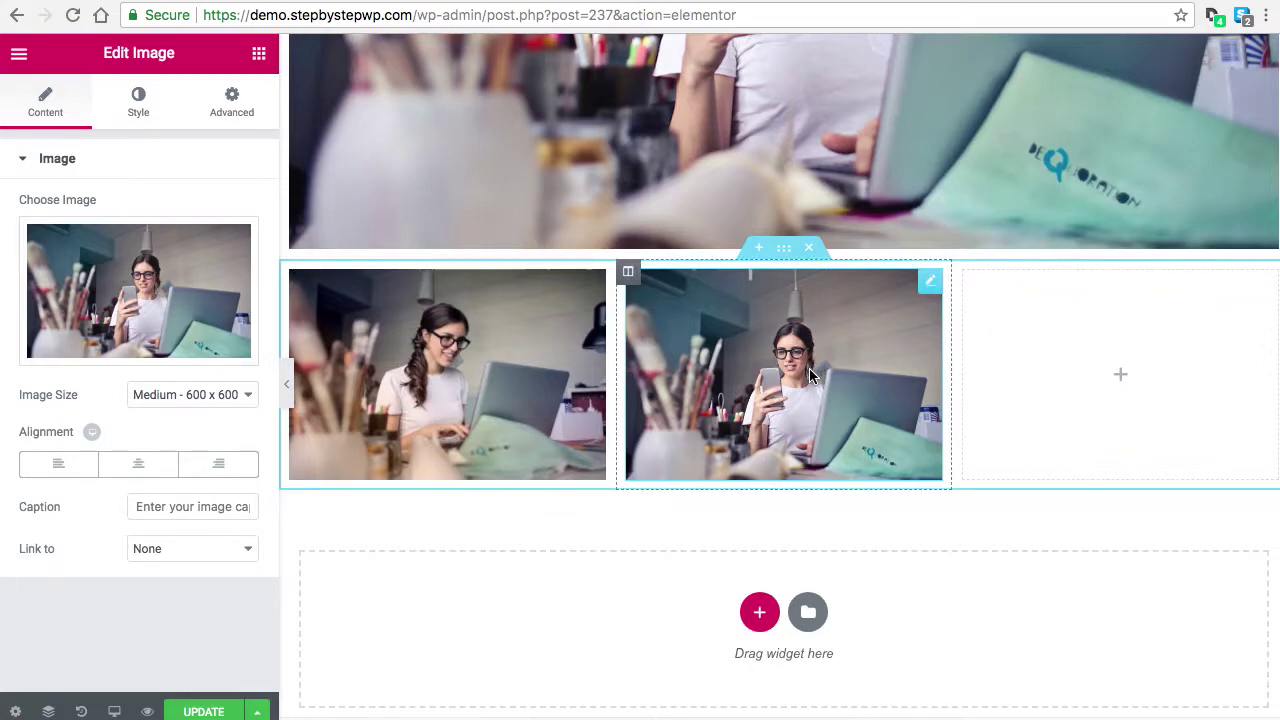
pyautogui.scroll(3, 787, 325)
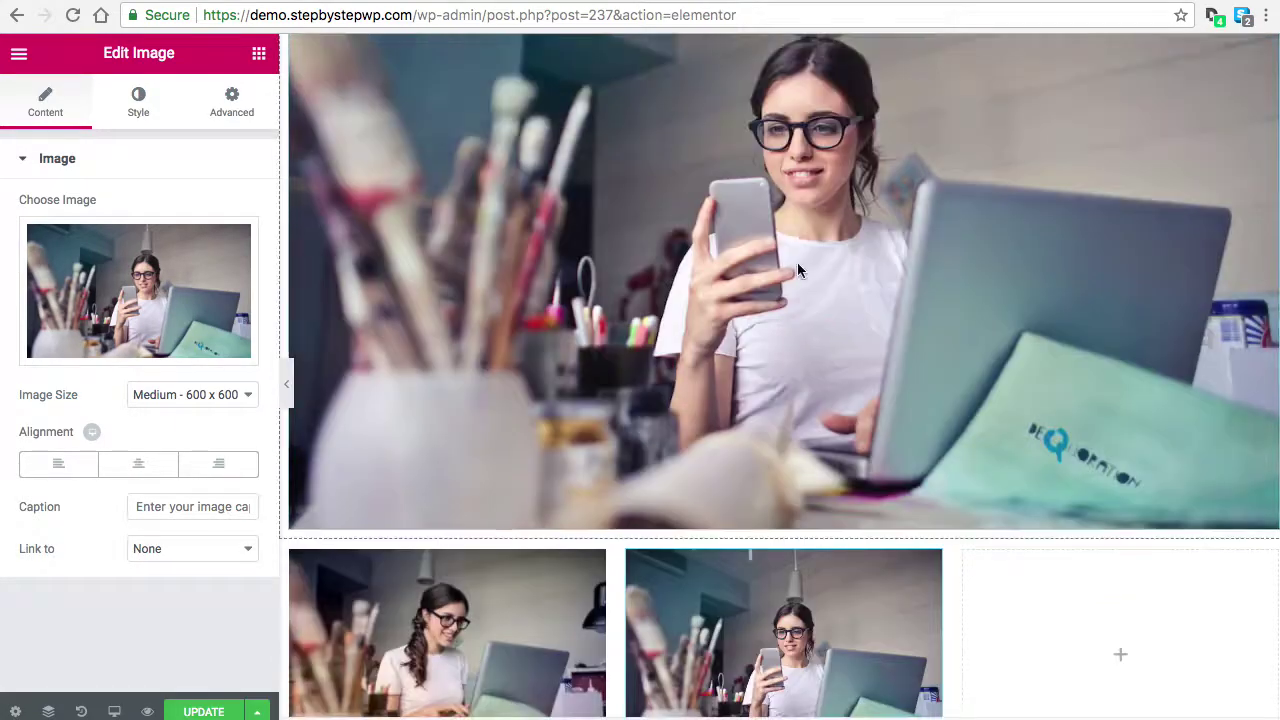
pyautogui.click(250, 395)
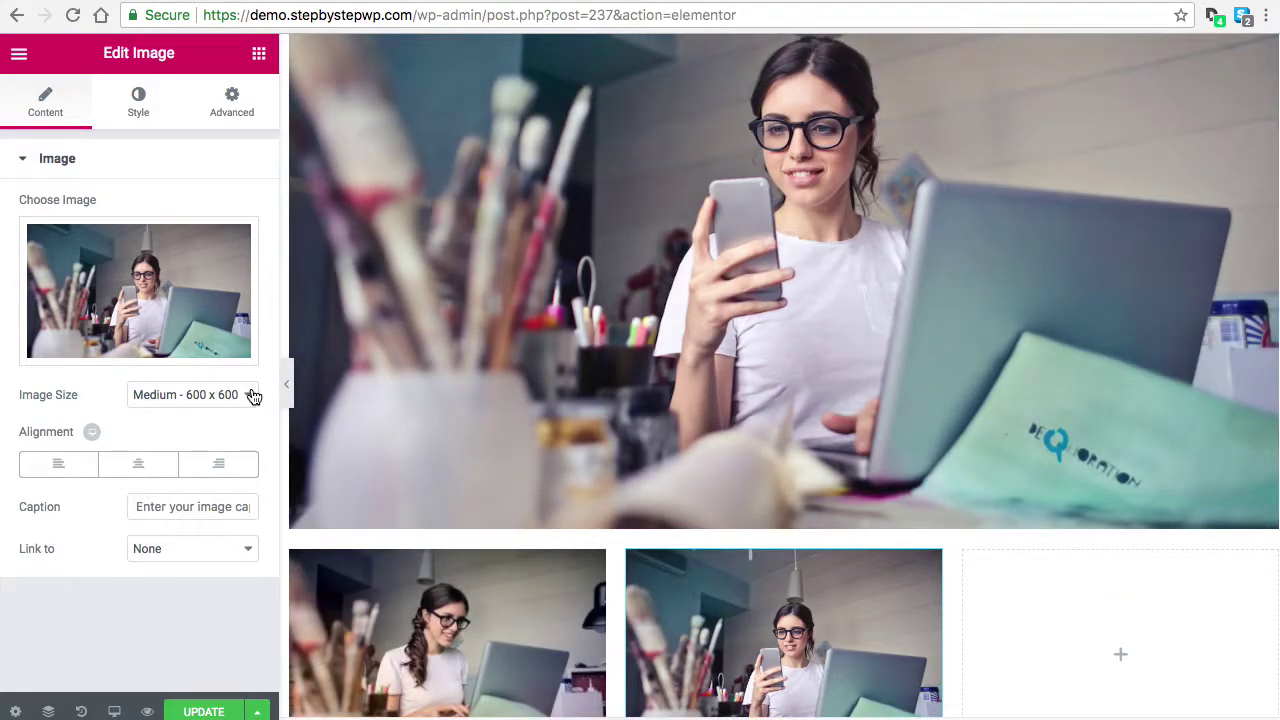
pyautogui.click(205, 358)
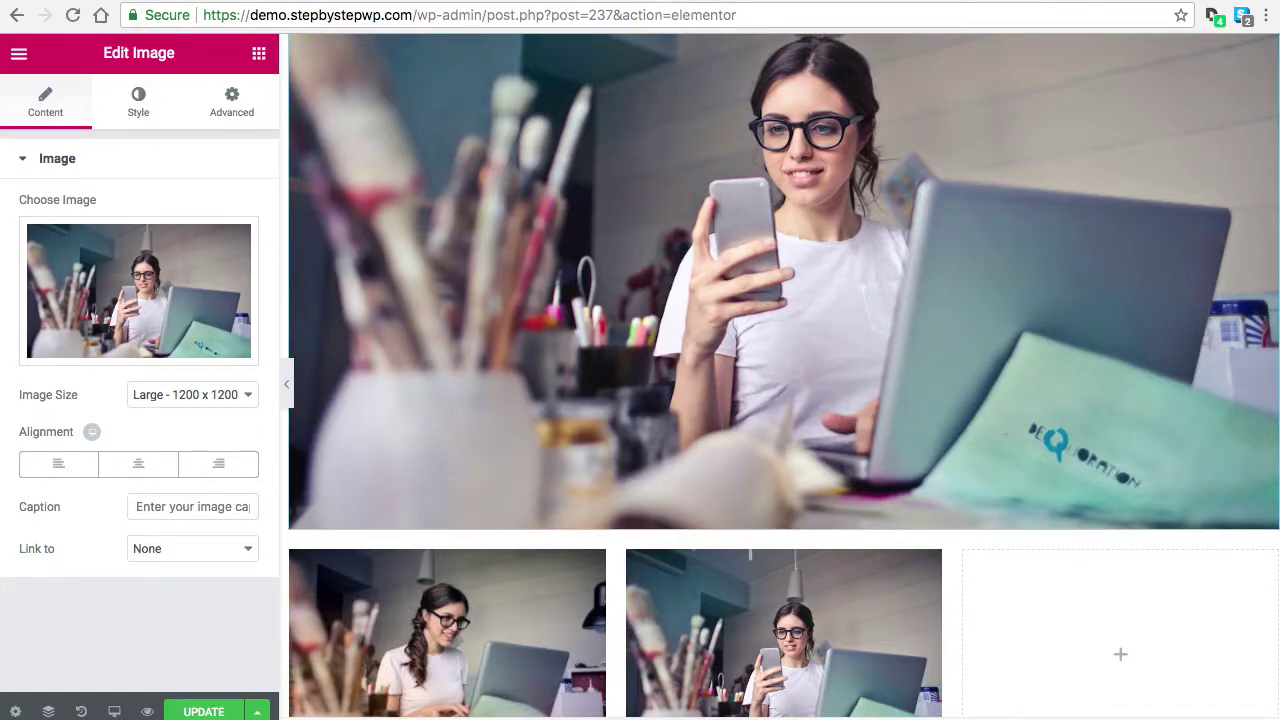
# Exit Elementor to the dashboard, view Settings > Media image sizes, then return to the Unsplash tab.
pyautogui.click(19, 53)
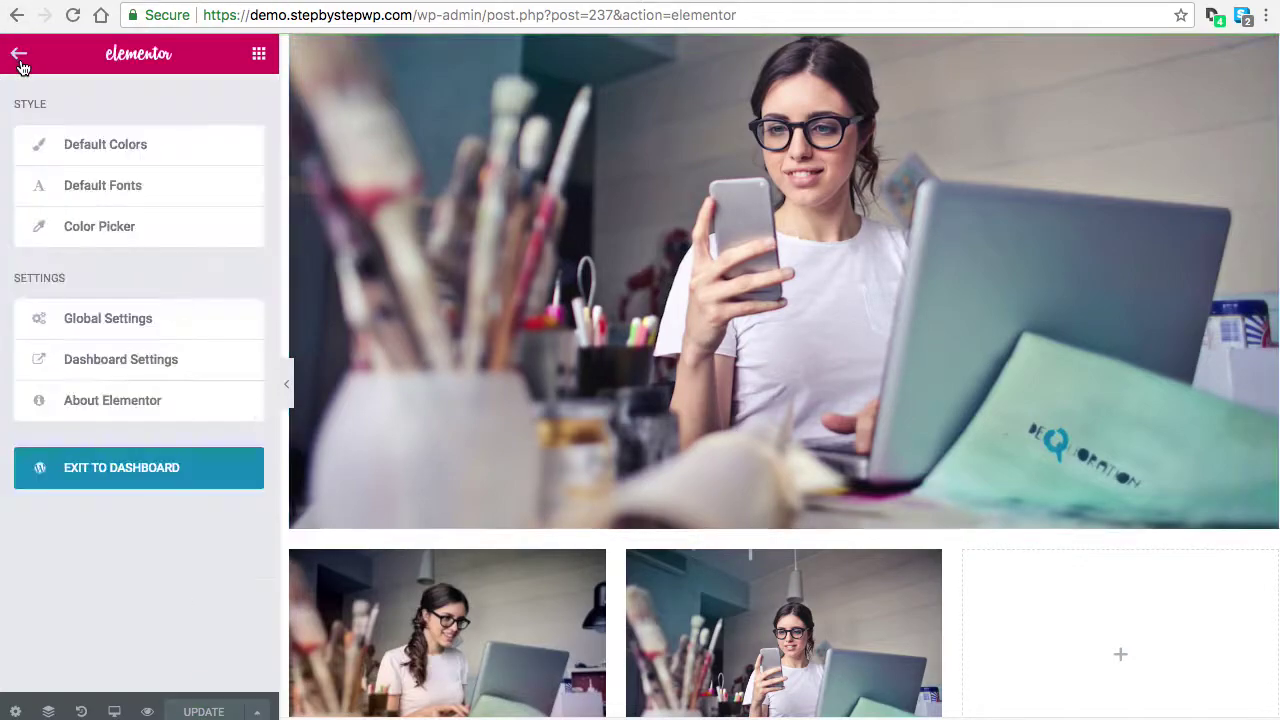
pyautogui.click(157, 477)
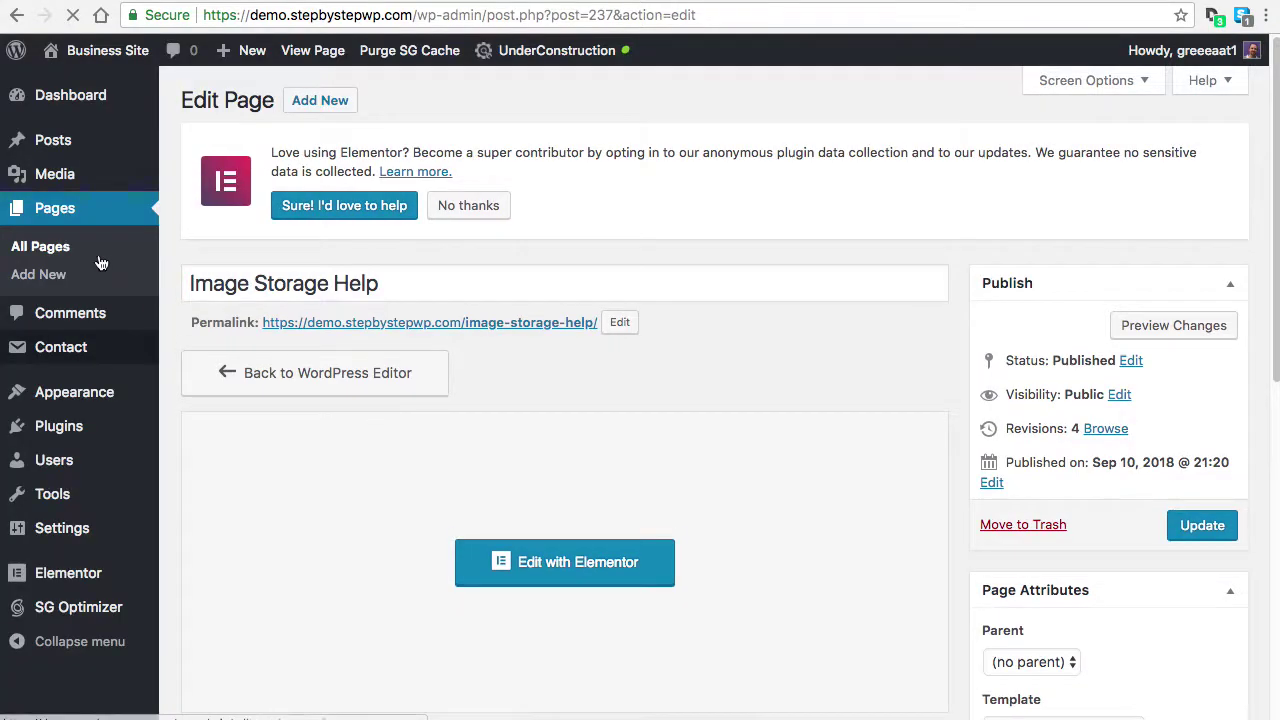
pyautogui.moveTo(100, 530)
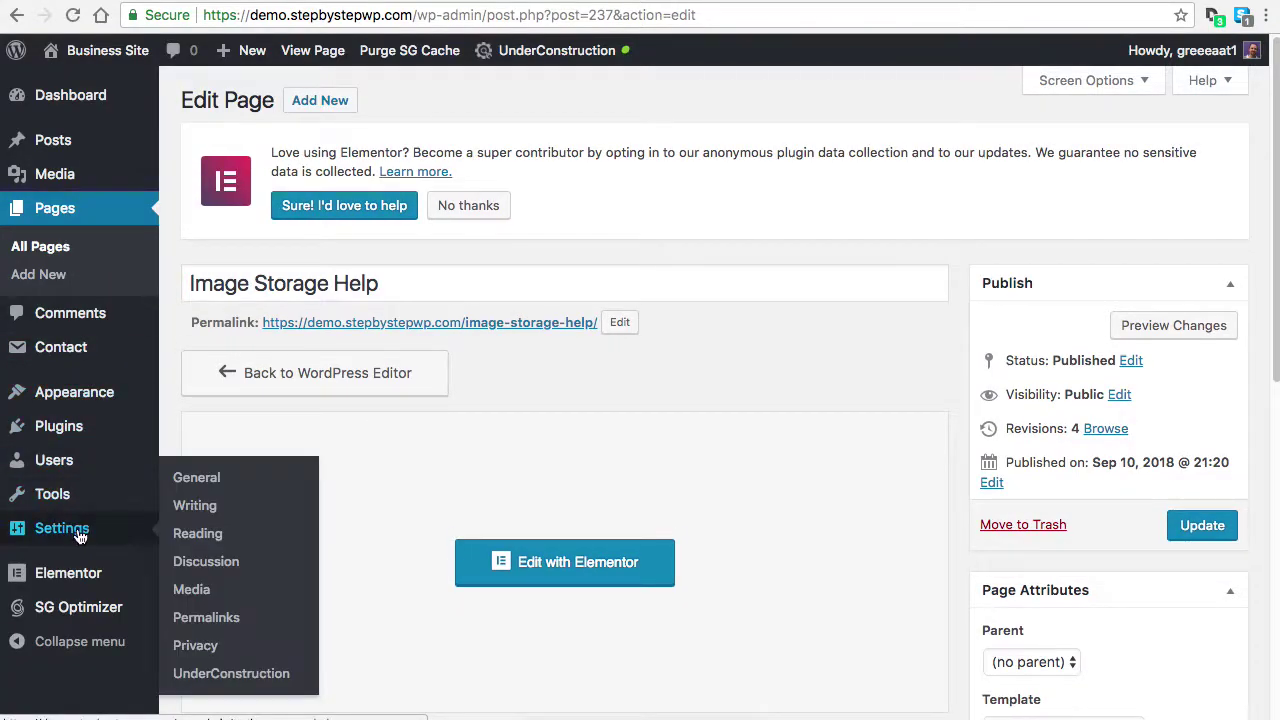
pyautogui.click(194, 589)
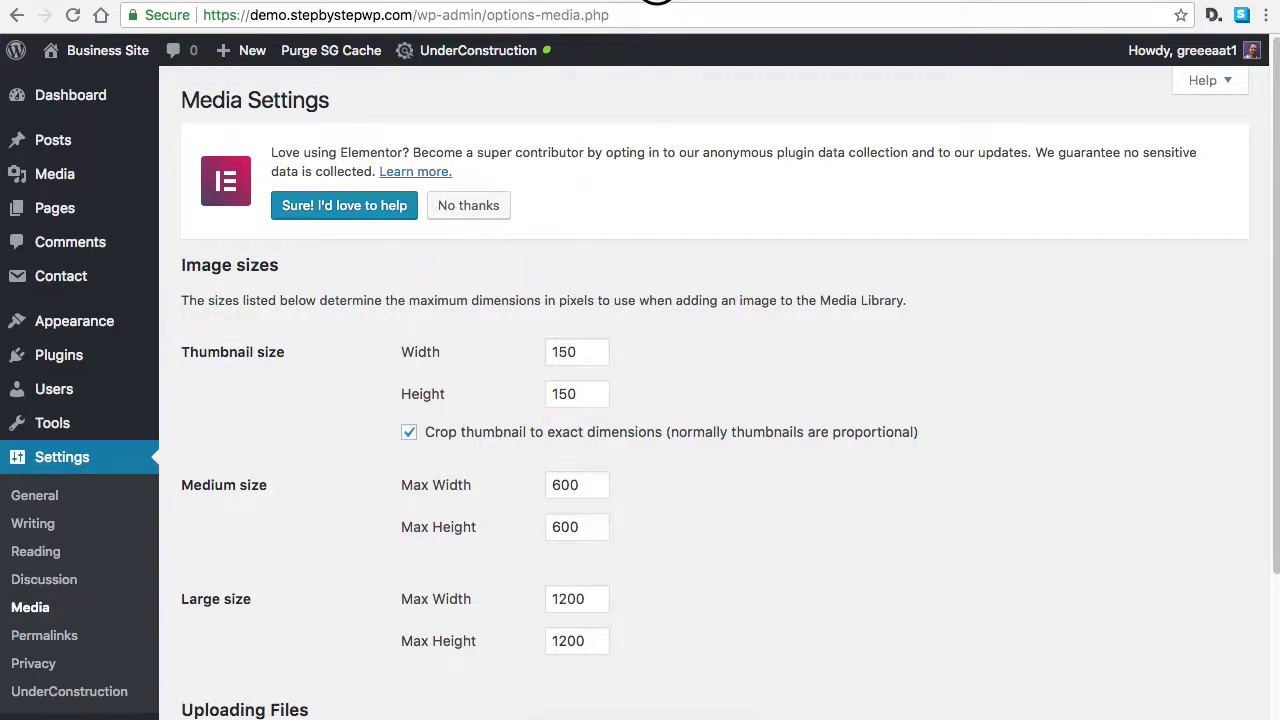
pyautogui.click(600, 2)
# Load stepbystepwp.com in the address bar using the autocomplete suggestion.
pyautogui.click(601, 20)
pyautogui.write('step')
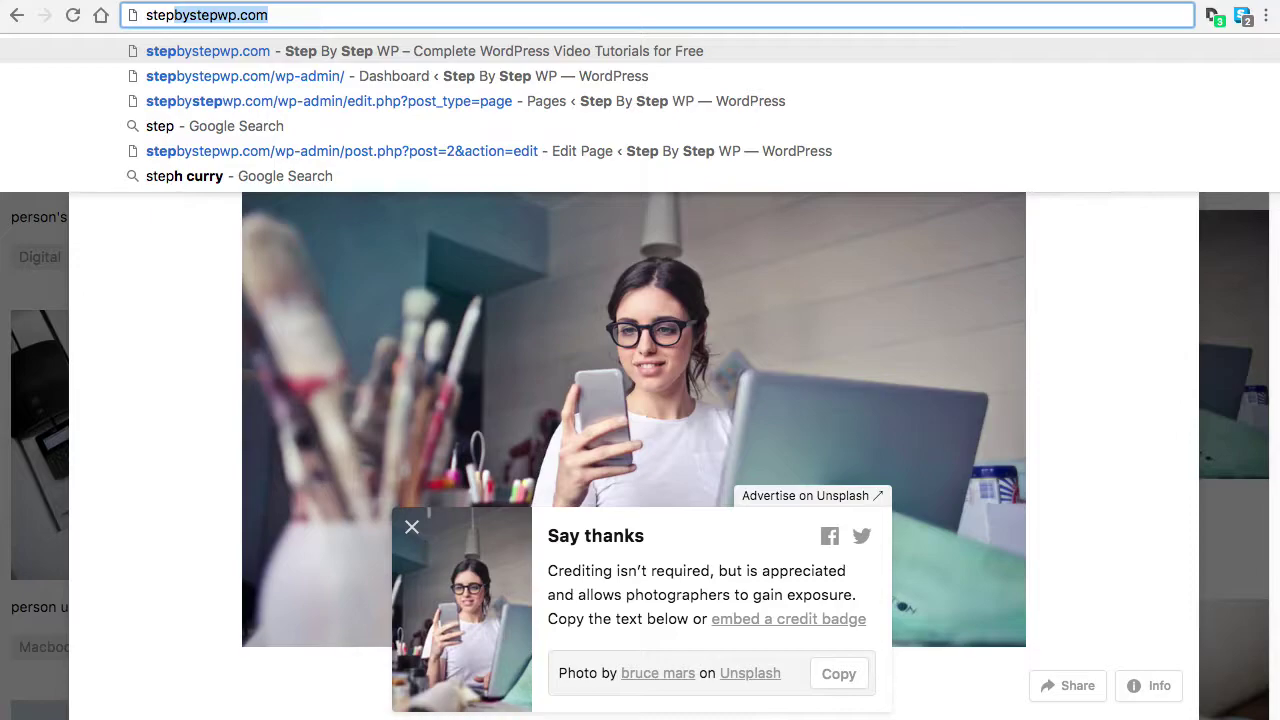
pyautogui.press('Right')
pyautogui.press('Return')
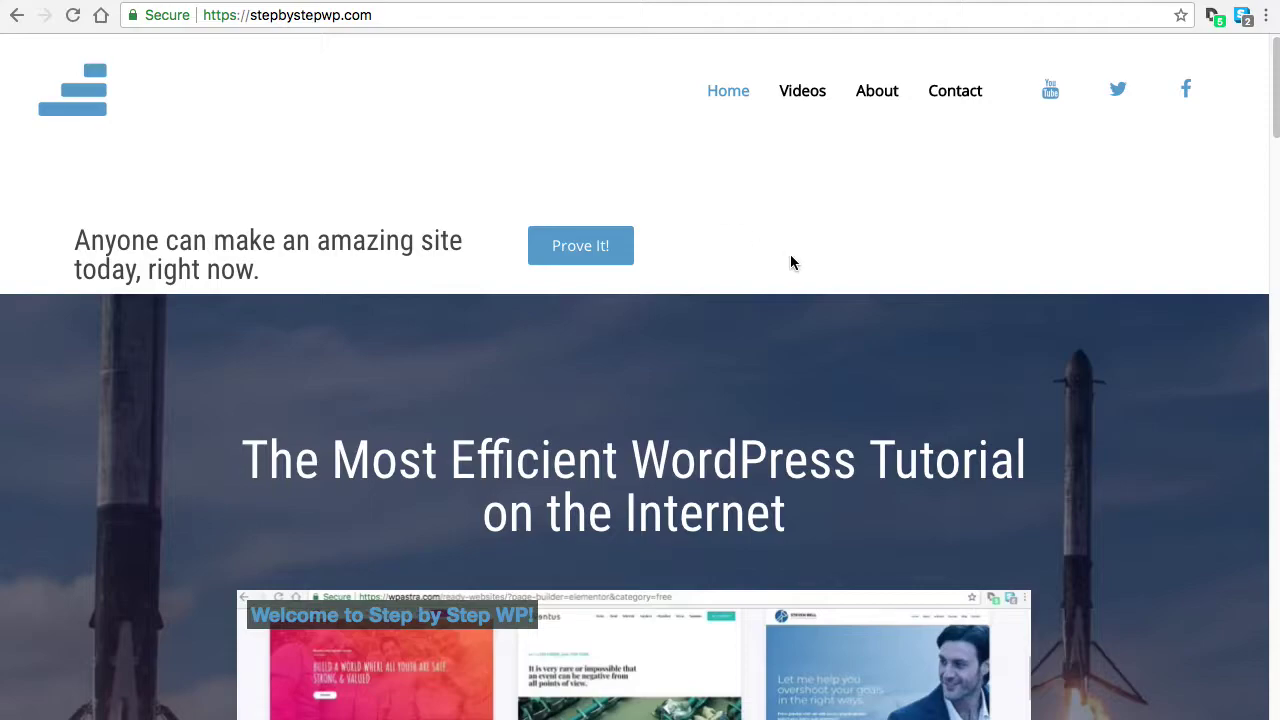
# Scroll through the stepbystepwp.com homepage, then open its Videos page.
pyautogui.scroll(-5, 791, 262)
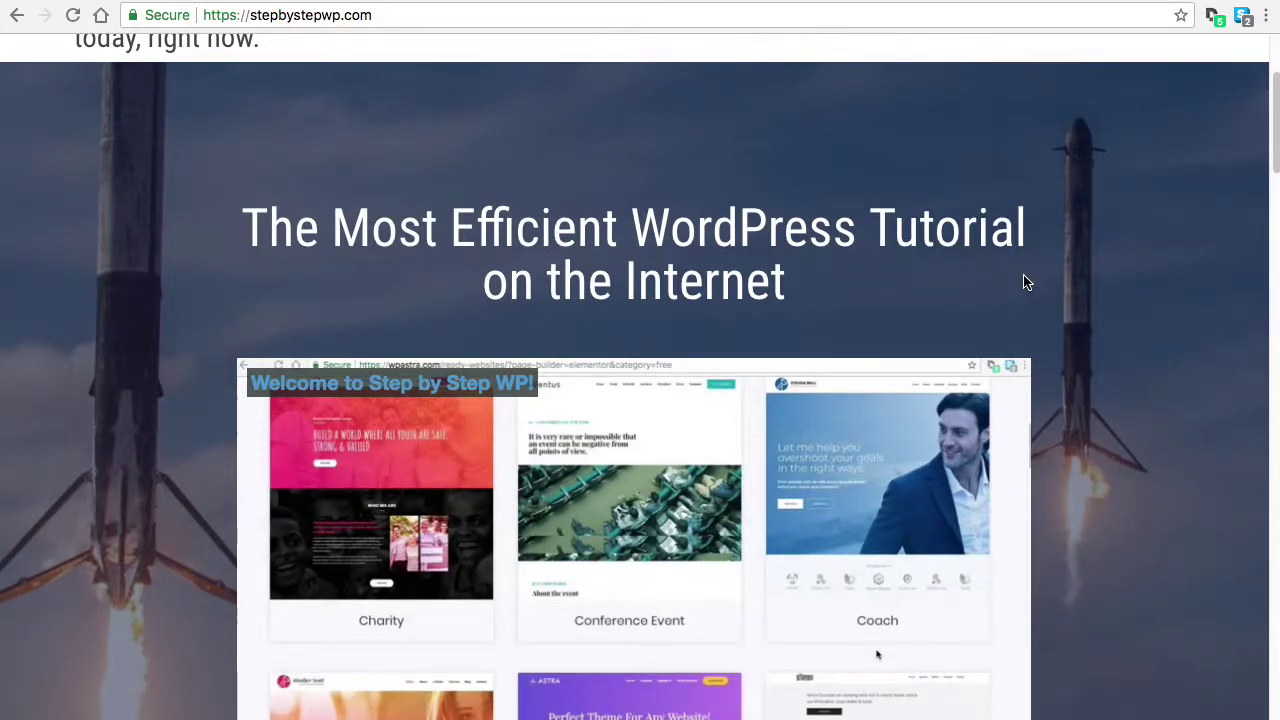
pyautogui.scroll(3, 1024, 282)
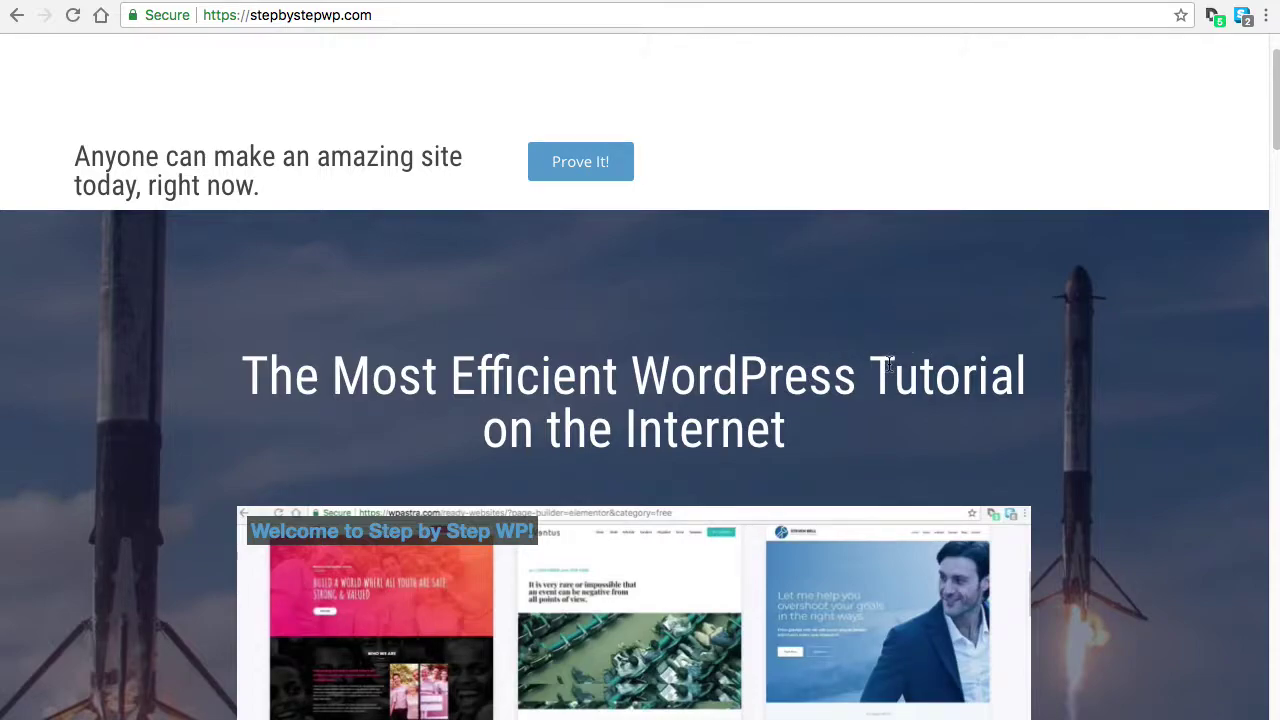
pyautogui.scroll(-4, 889, 366)
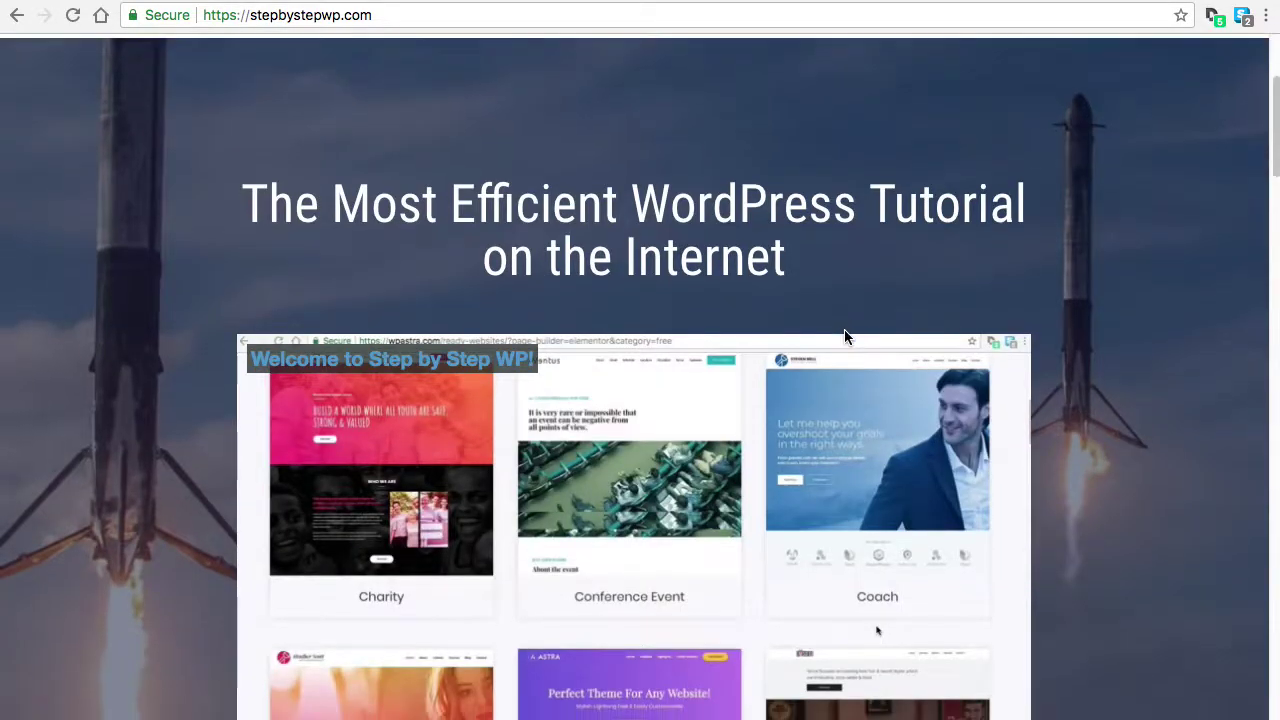
pyautogui.scroll(-8, 845, 336)
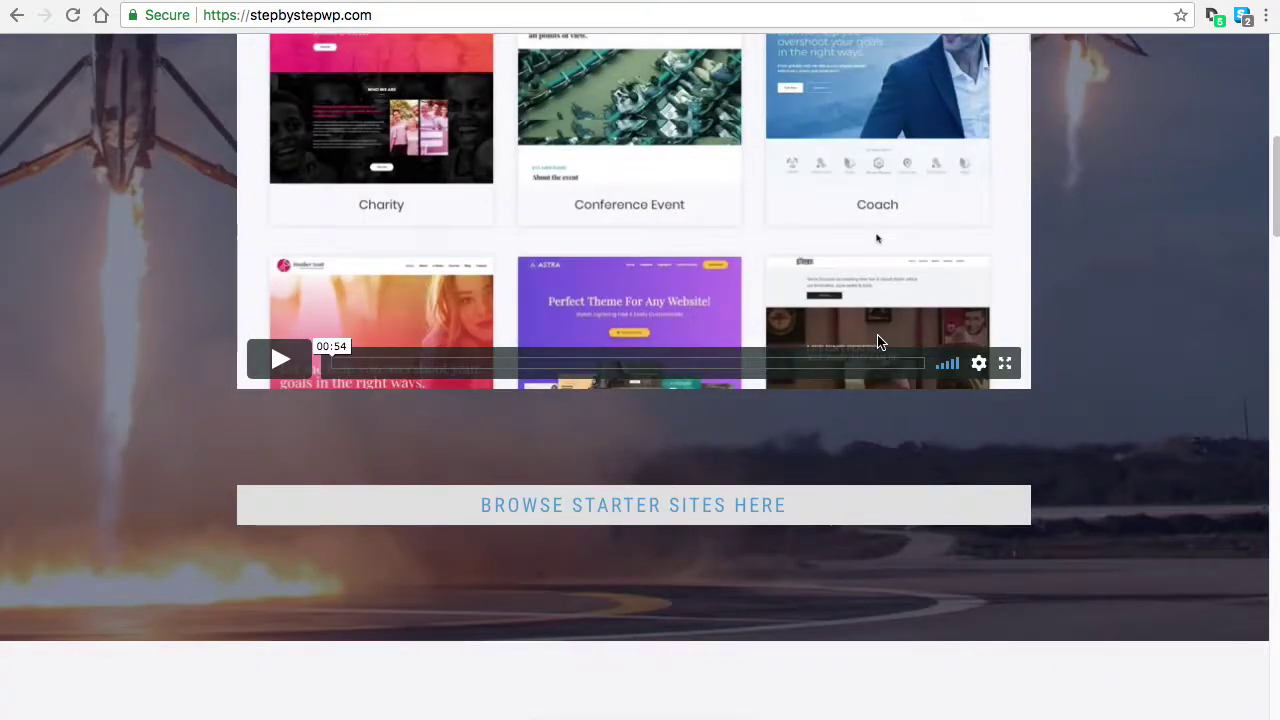
pyautogui.scroll(-3, 878, 340)
pyautogui.scroll(-2, 821, 482)
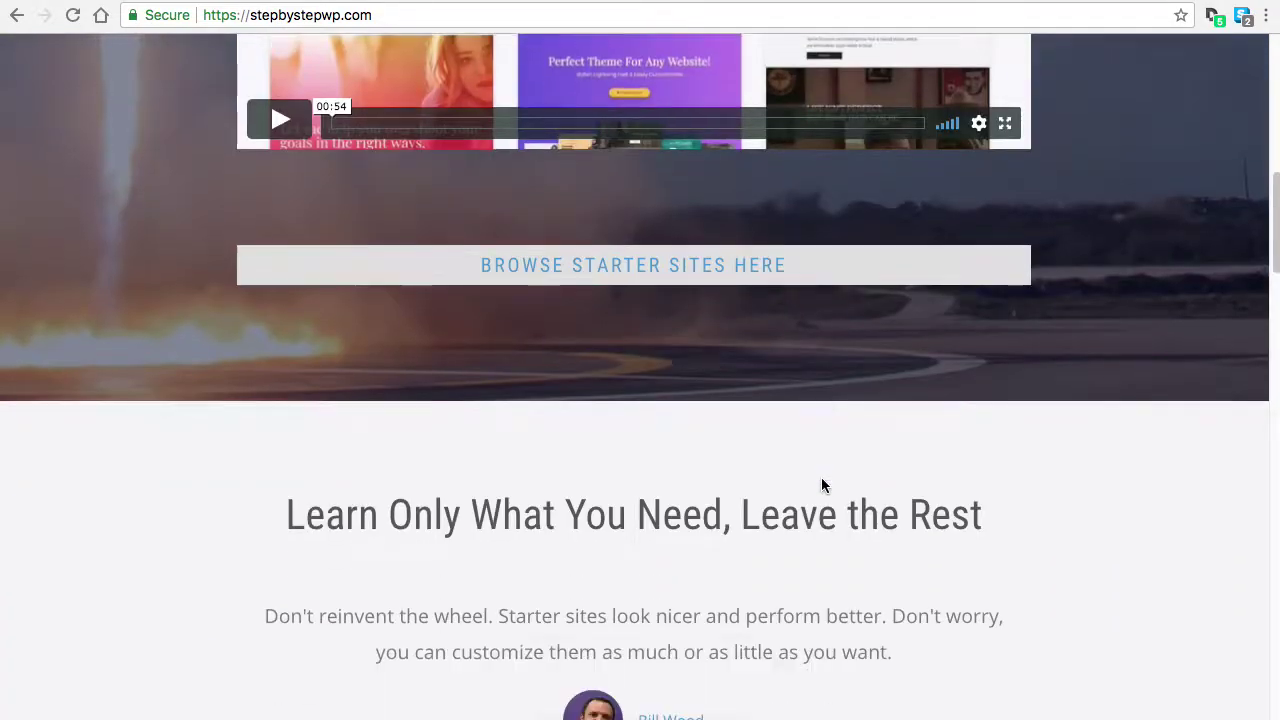
pyautogui.scroll(-5, 824, 485)
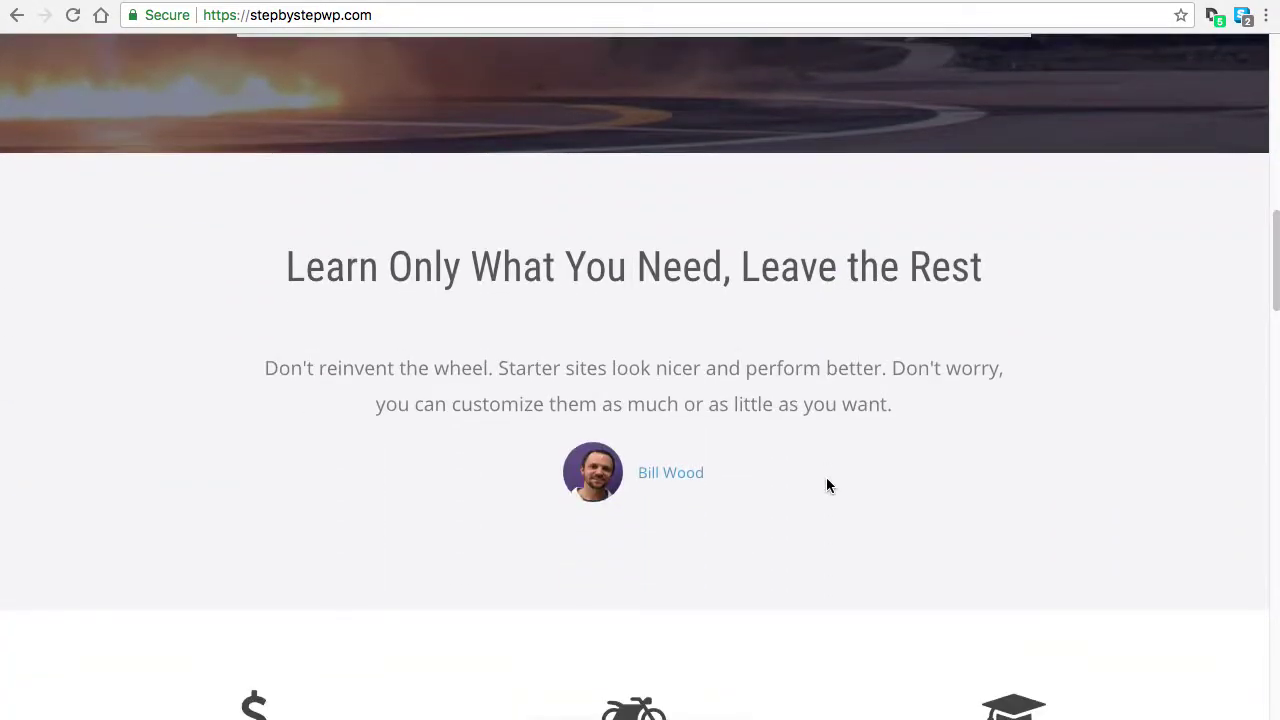
pyautogui.scroll(15, 827, 482)
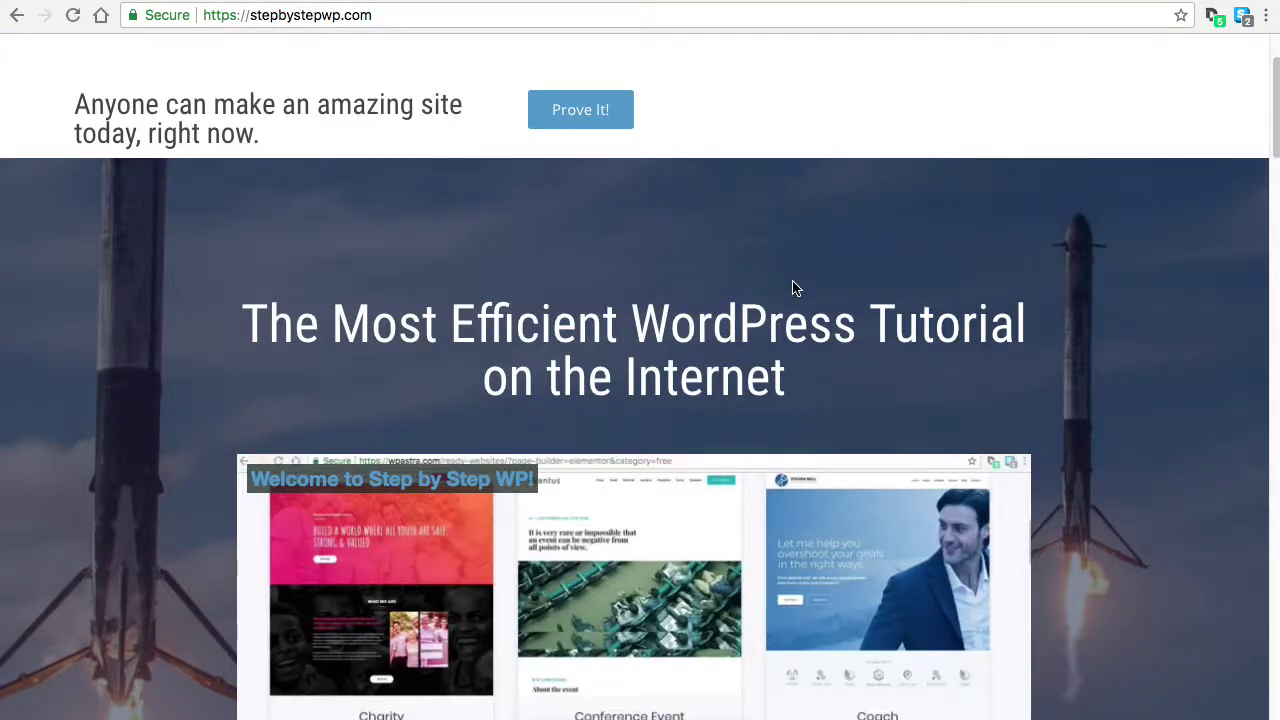
pyautogui.scroll(3, 795, 285)
pyautogui.click(791, 90)
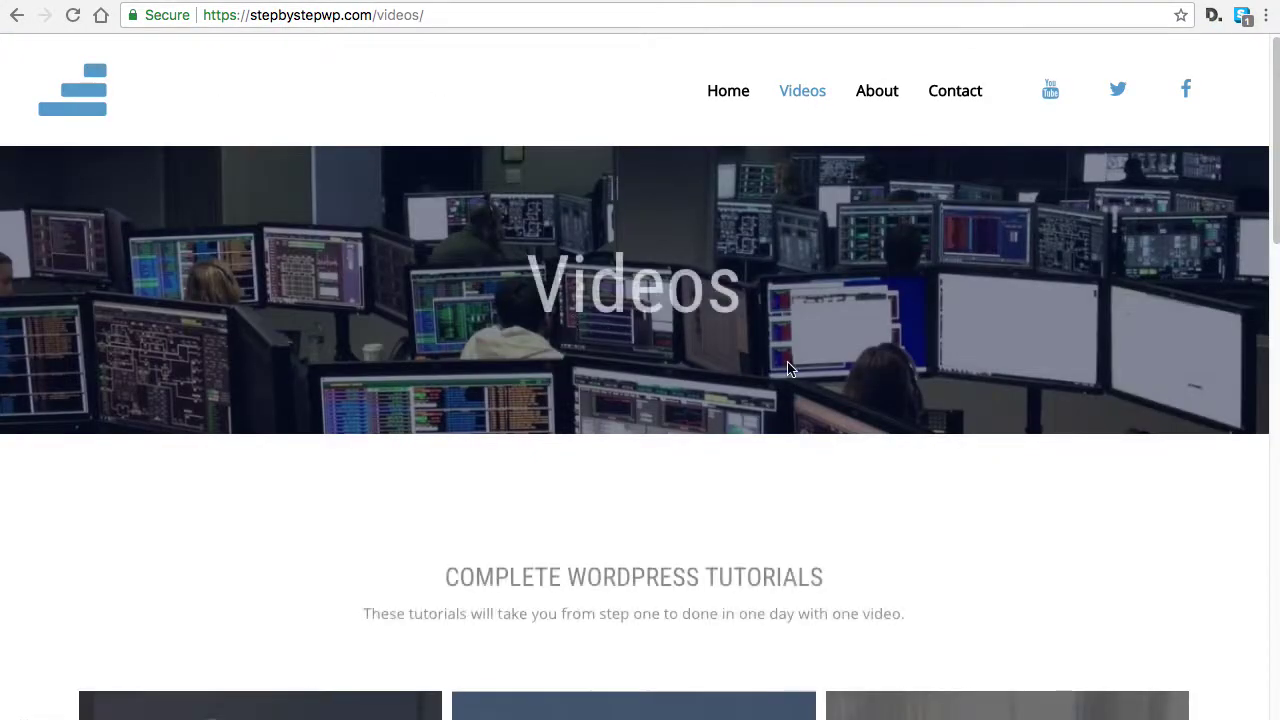
# Skim the Videos page, return Home, and scroll down to 'The Most Efficient WordPress Tutorial' video.
pyautogui.scroll(-3, 834, 386)
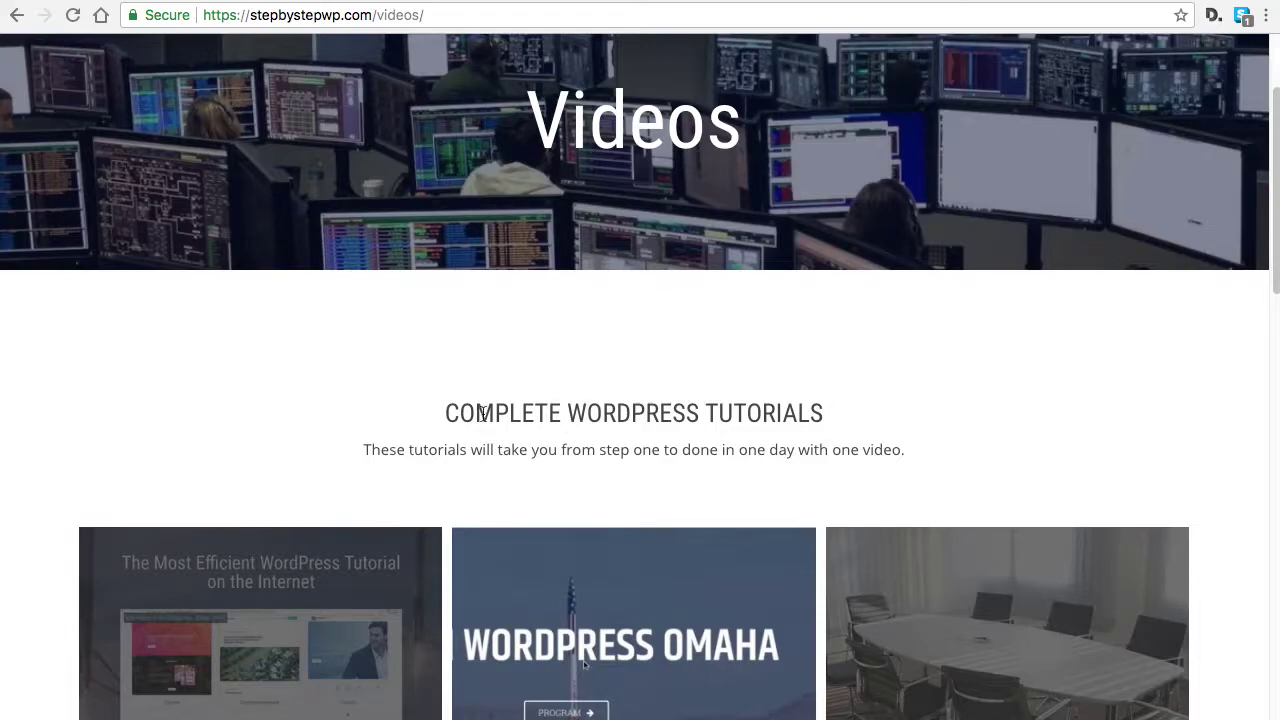
pyautogui.scroll(3, 780, 416)
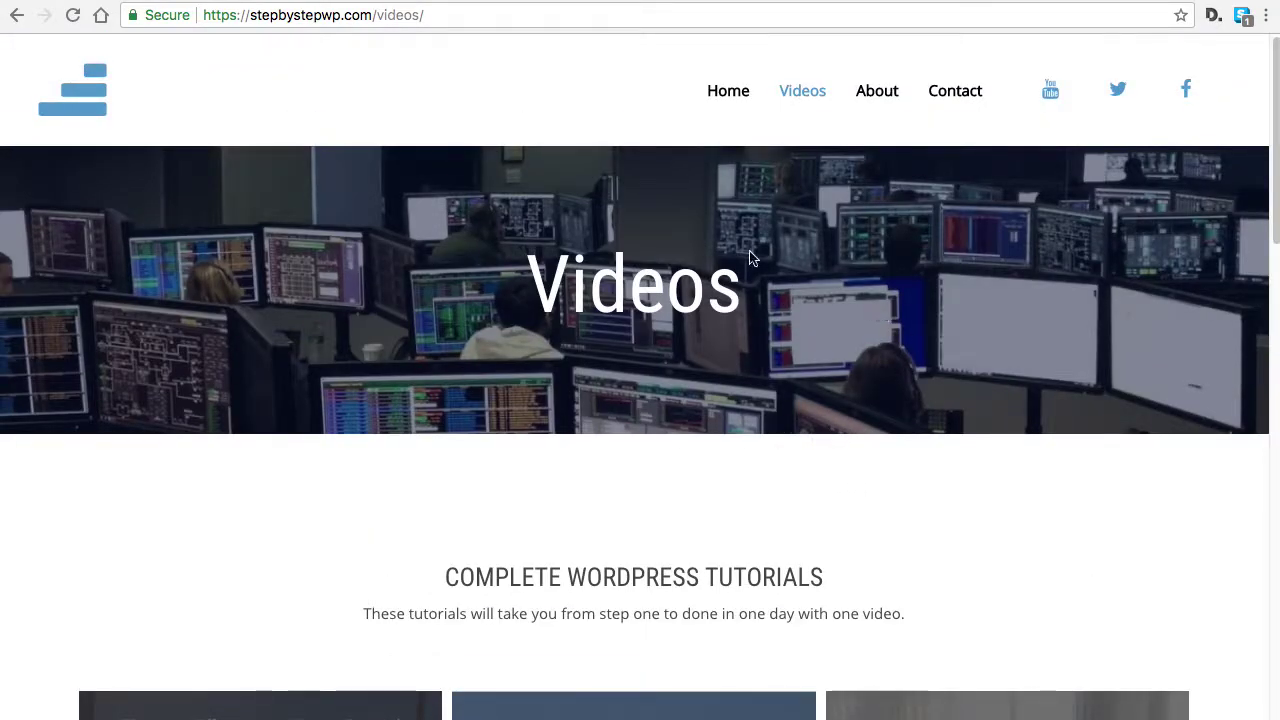
pyautogui.scroll(-2, 757, 586)
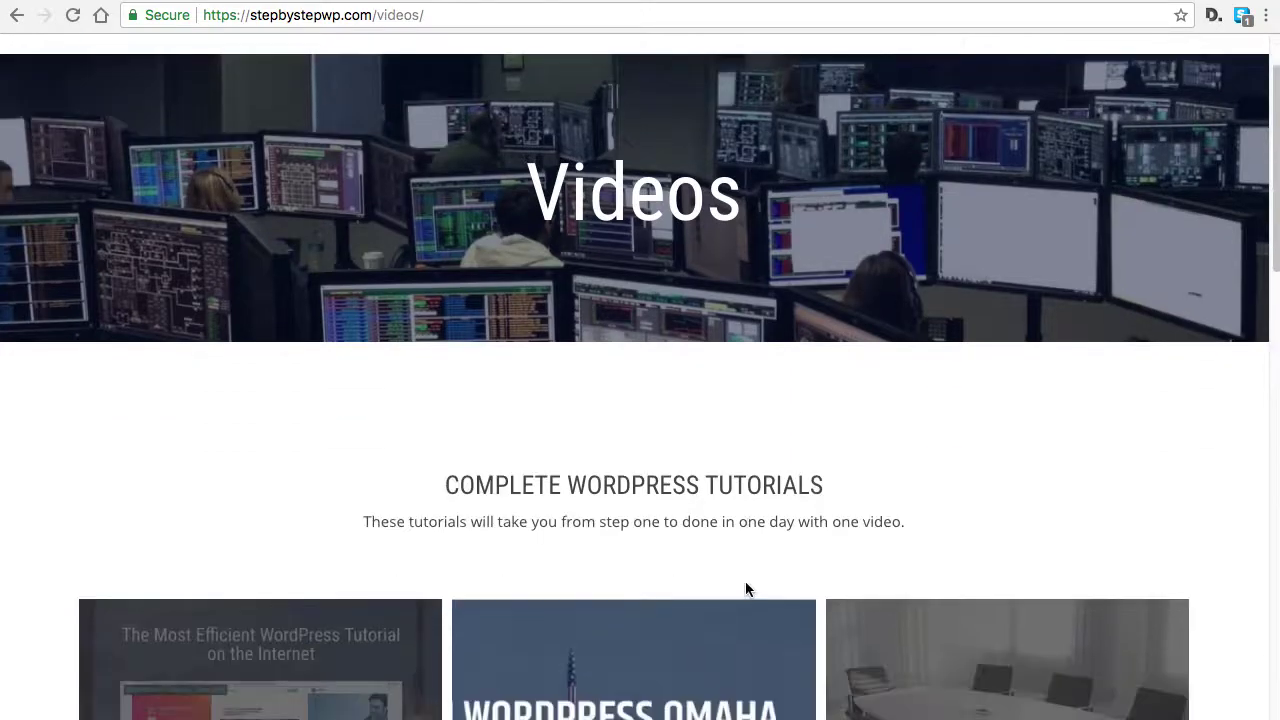
pyautogui.scroll(2, 738, 584)
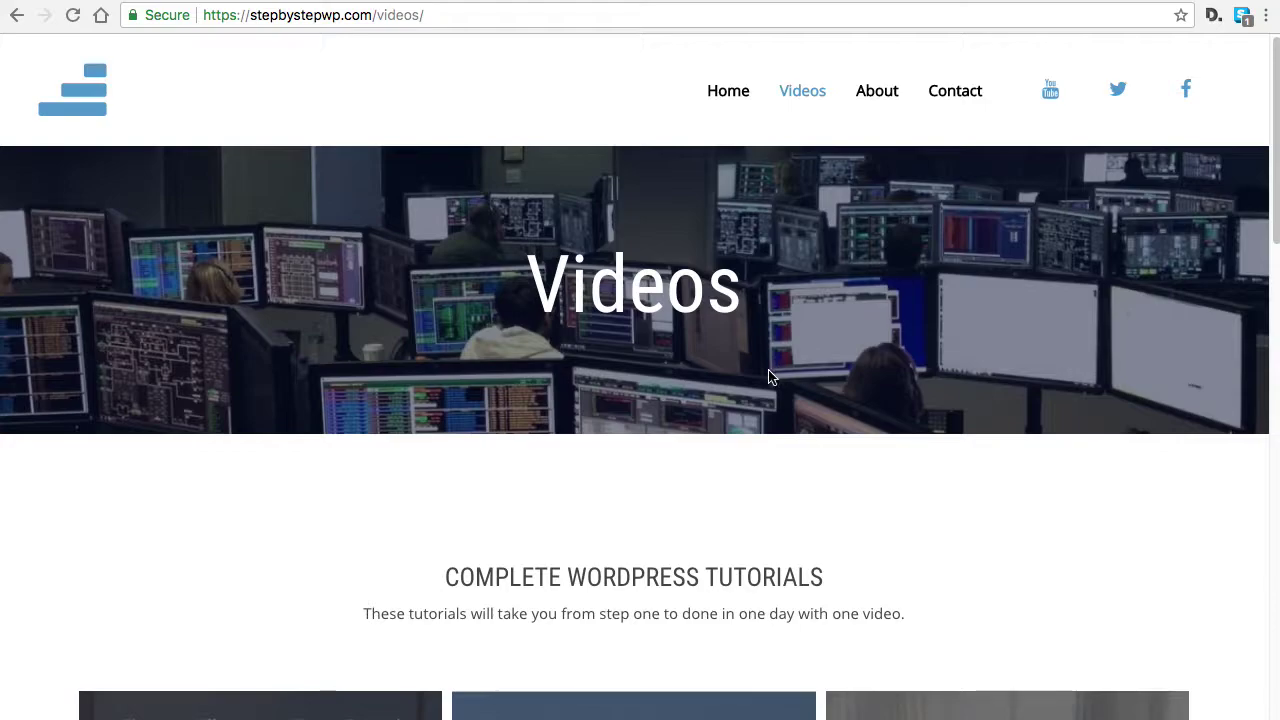
pyautogui.click(734, 100)
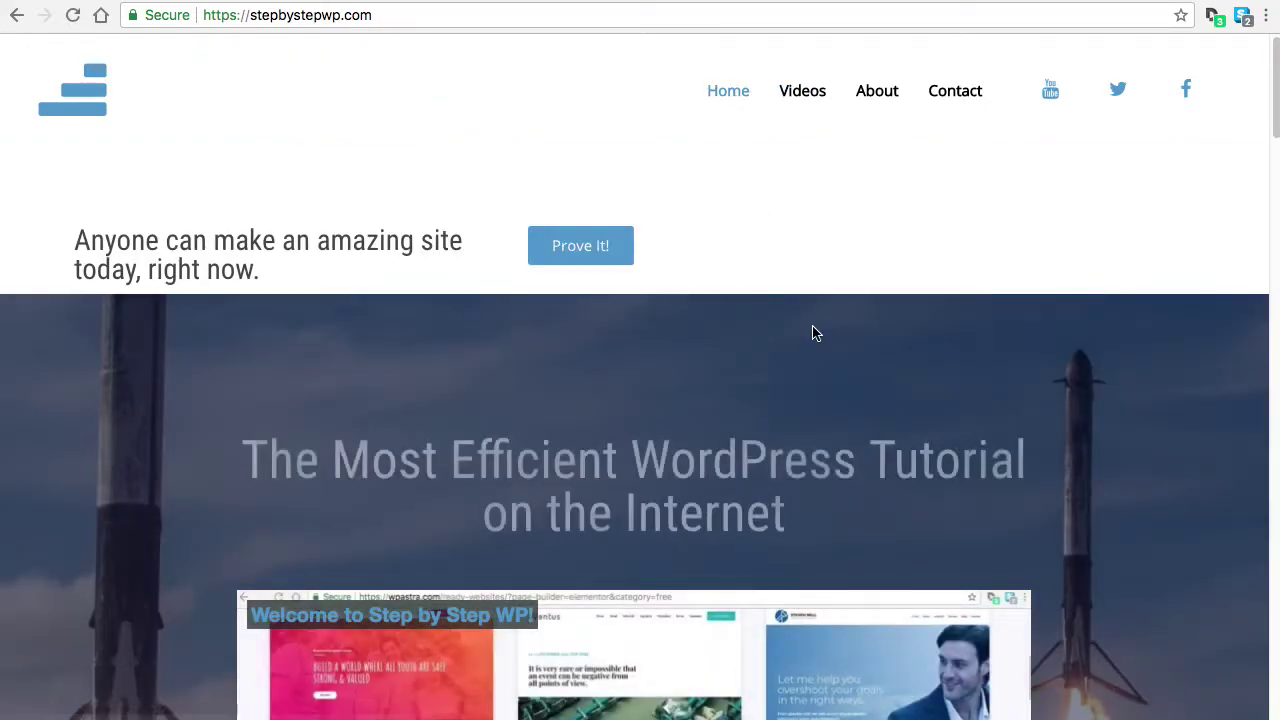
pyautogui.scroll(-2, 813, 328)
pyautogui.scroll(-5, 812, 326)
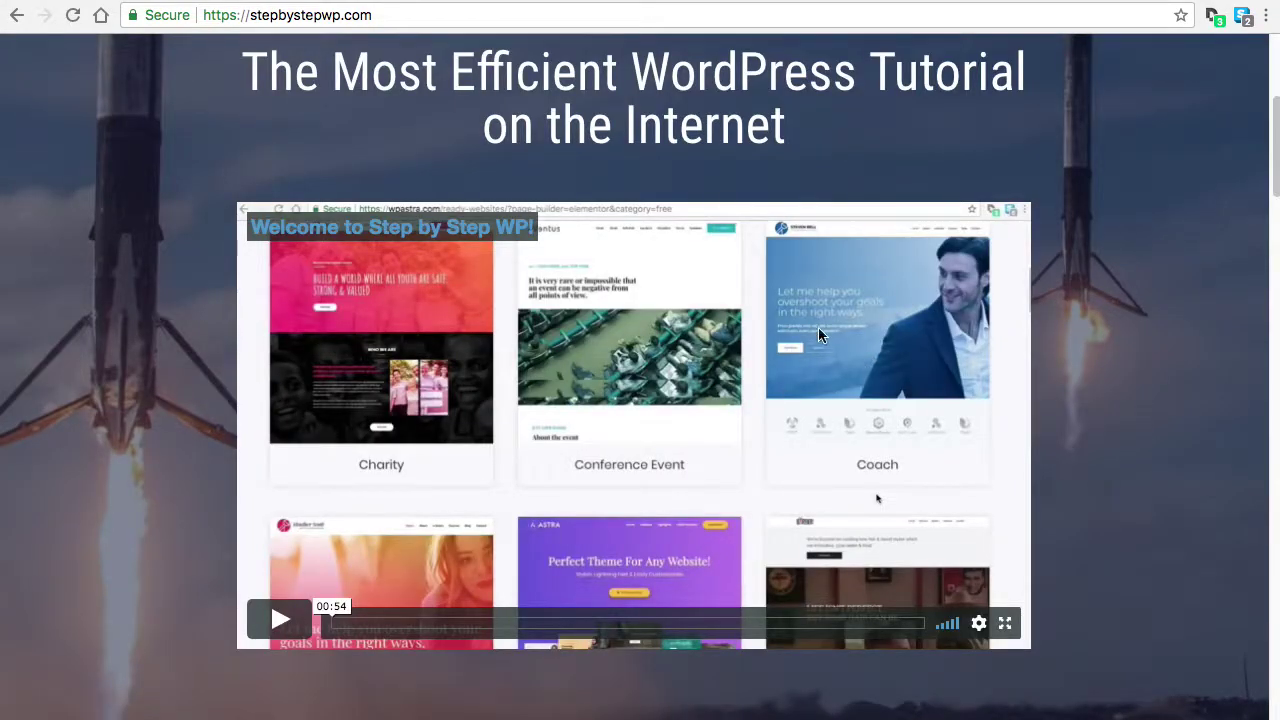